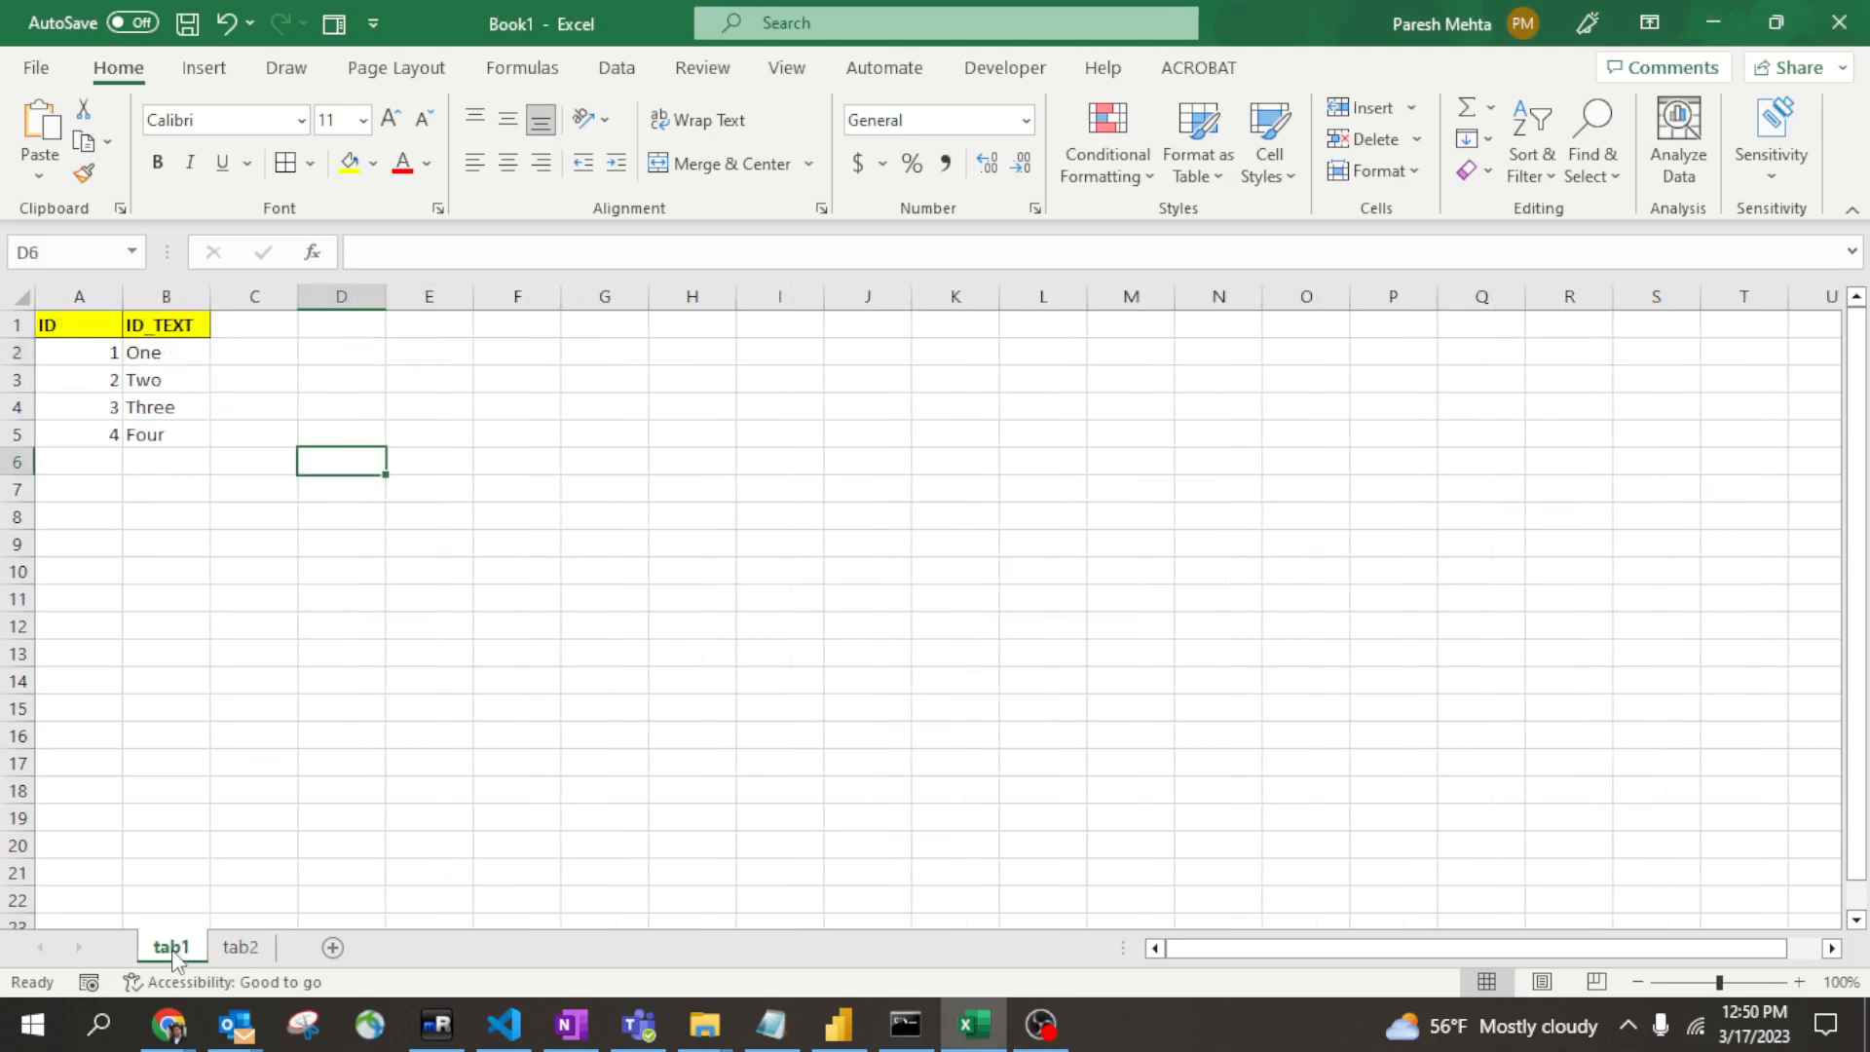
Step: Examine the ID and ID_TEXT columns on tab1 and compare them with the NO and NO_TEST columns on tab2
{"action": "left_click", "coordinate": [127, 572]}
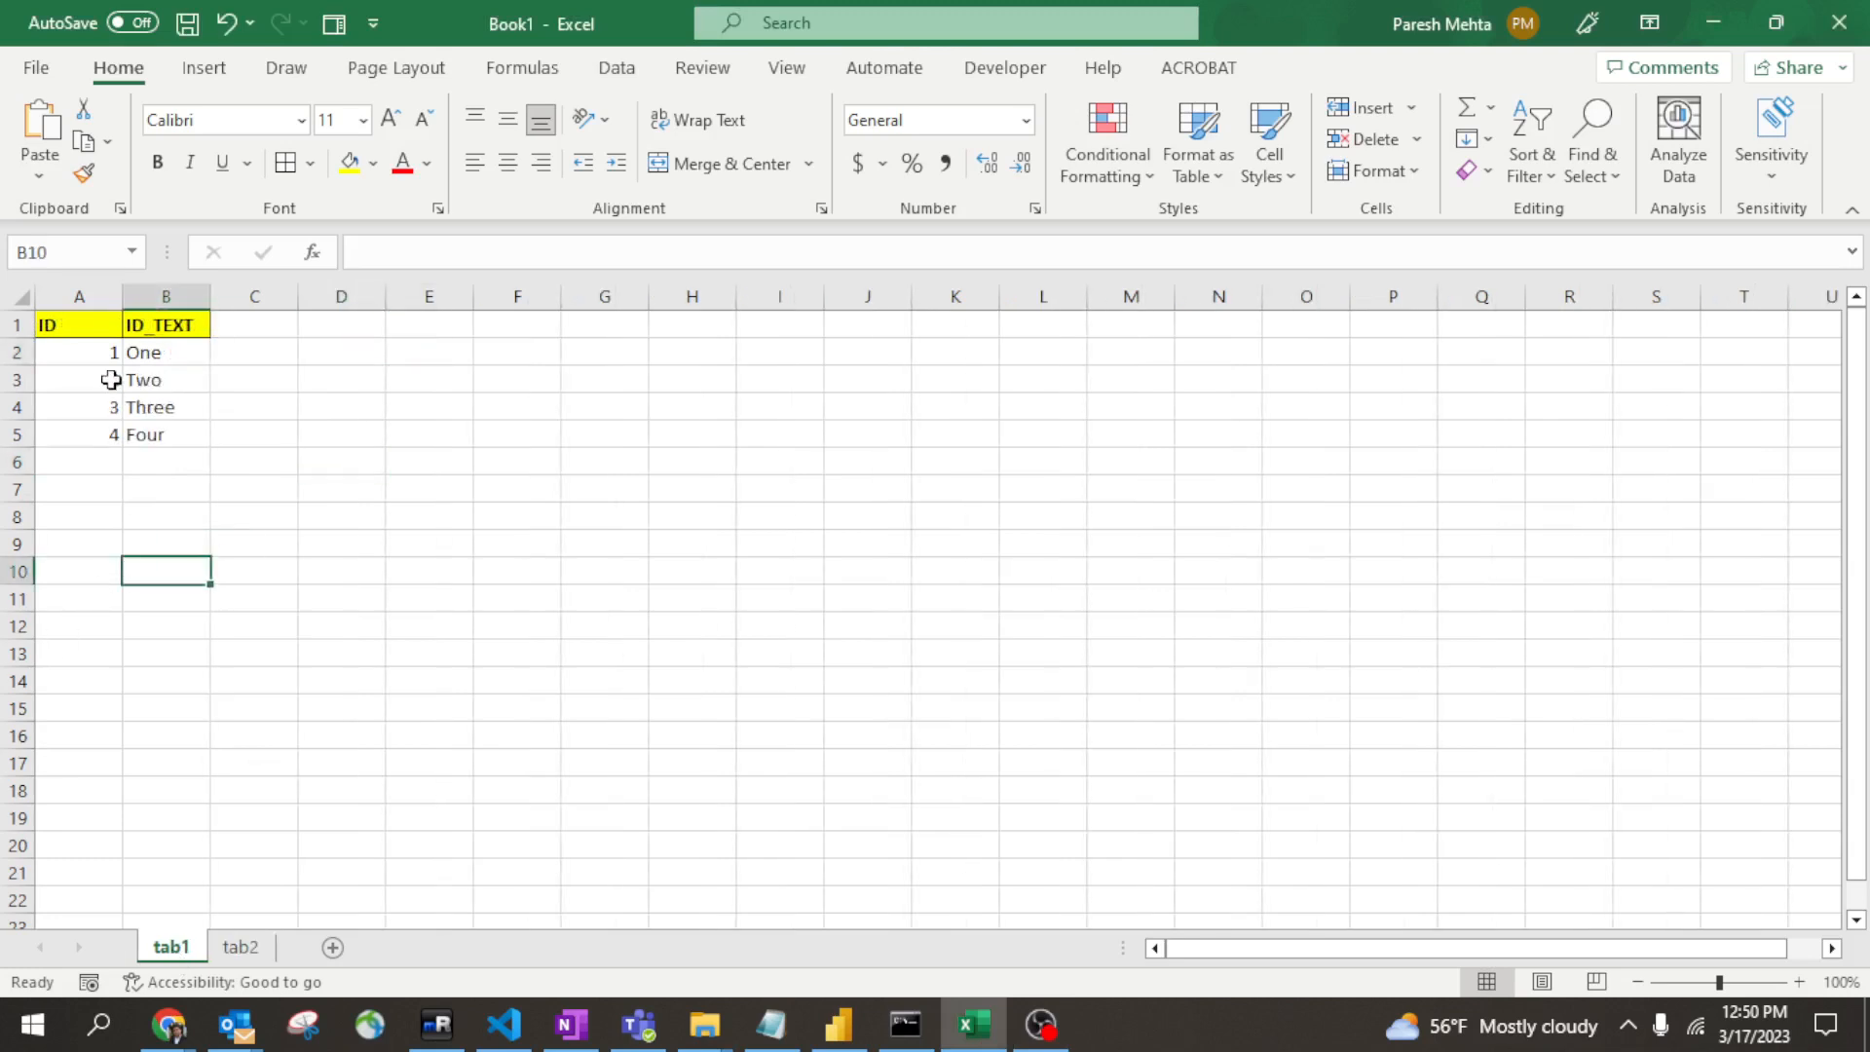
{"action": "left_click", "coordinate": [94, 324]}
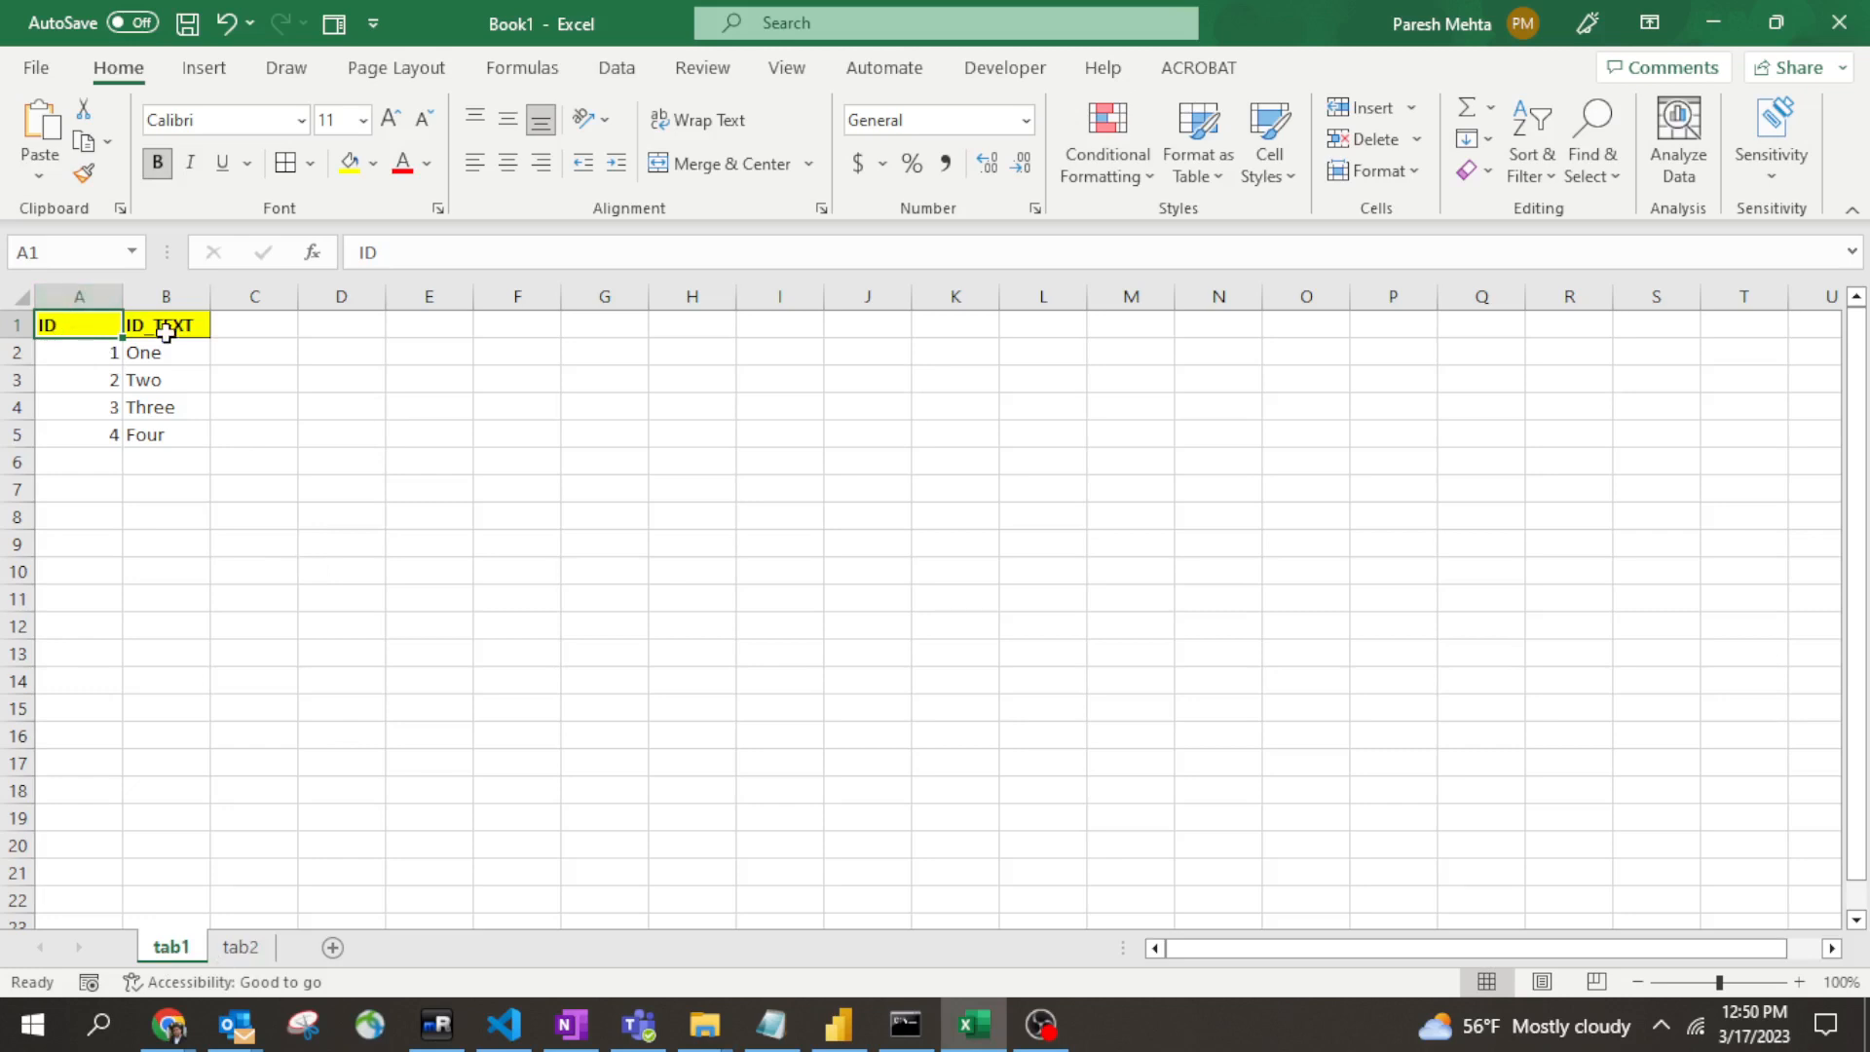
{"action": "left_click", "coordinate": [87, 353]}
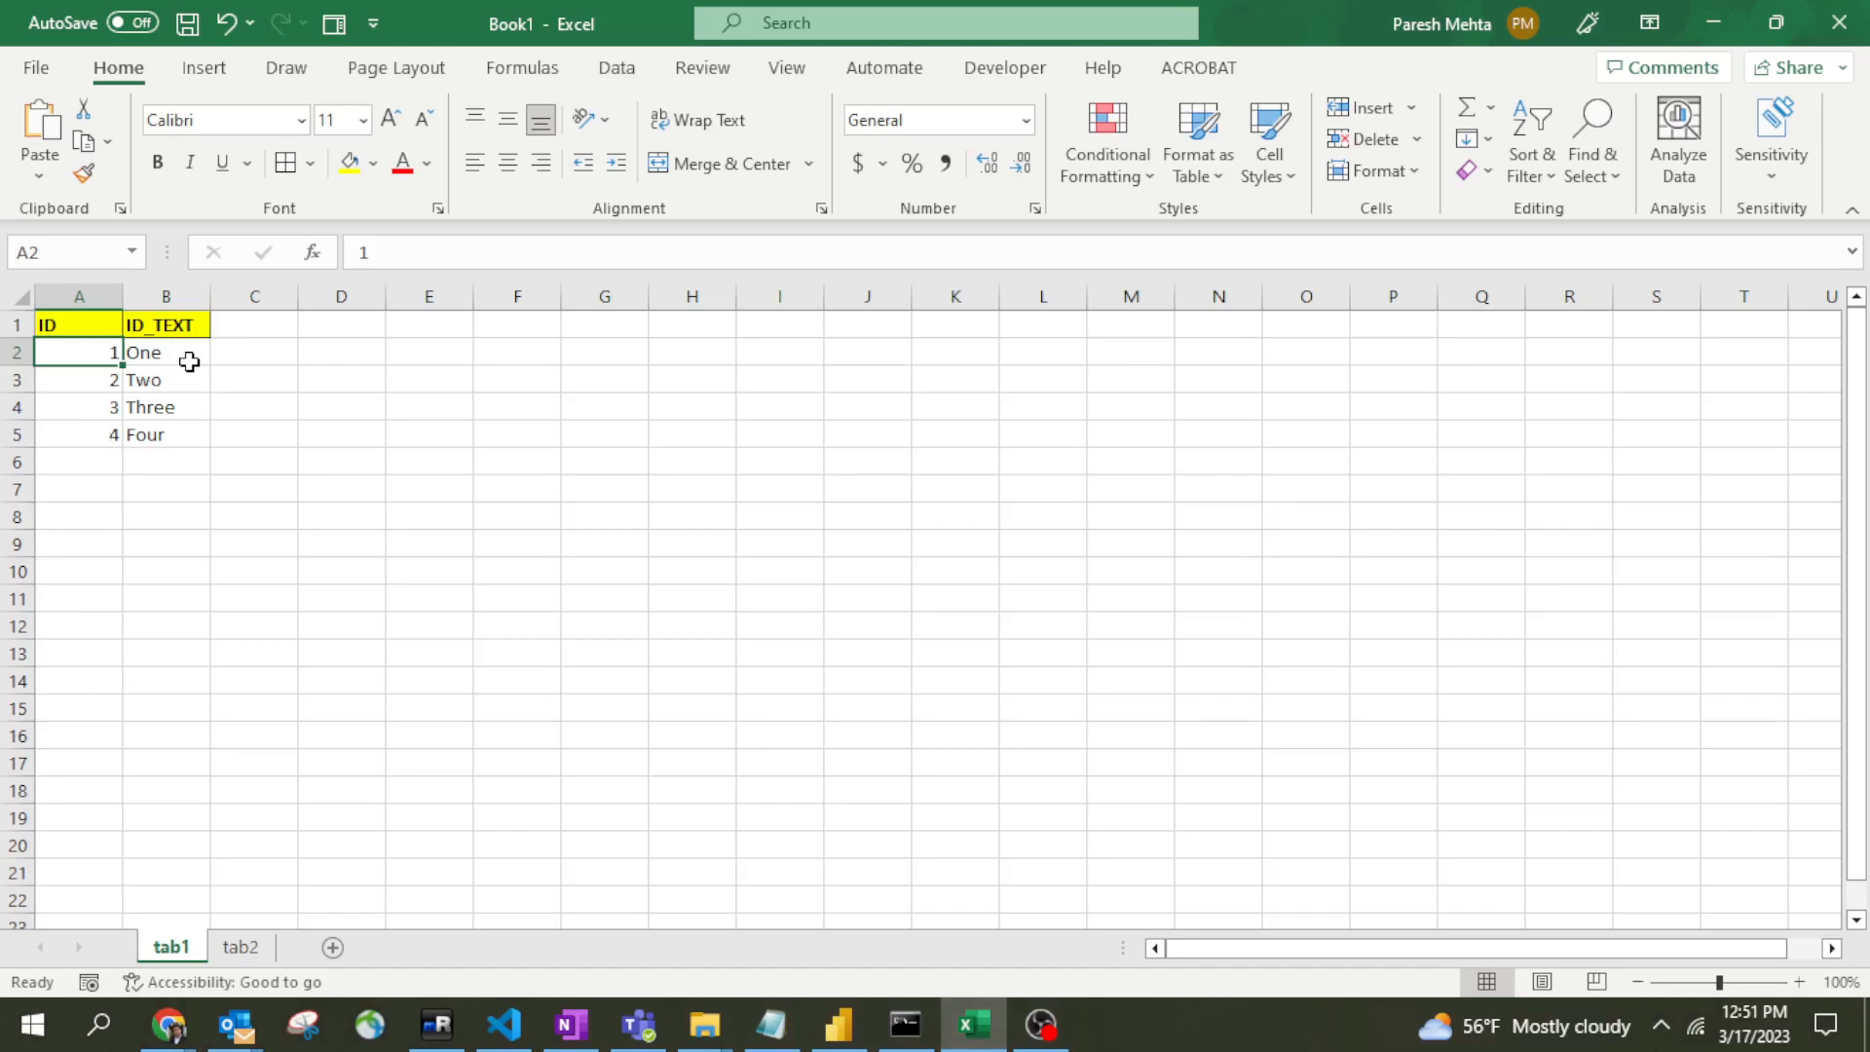
{"action": "left_click", "coordinate": [239, 946]}
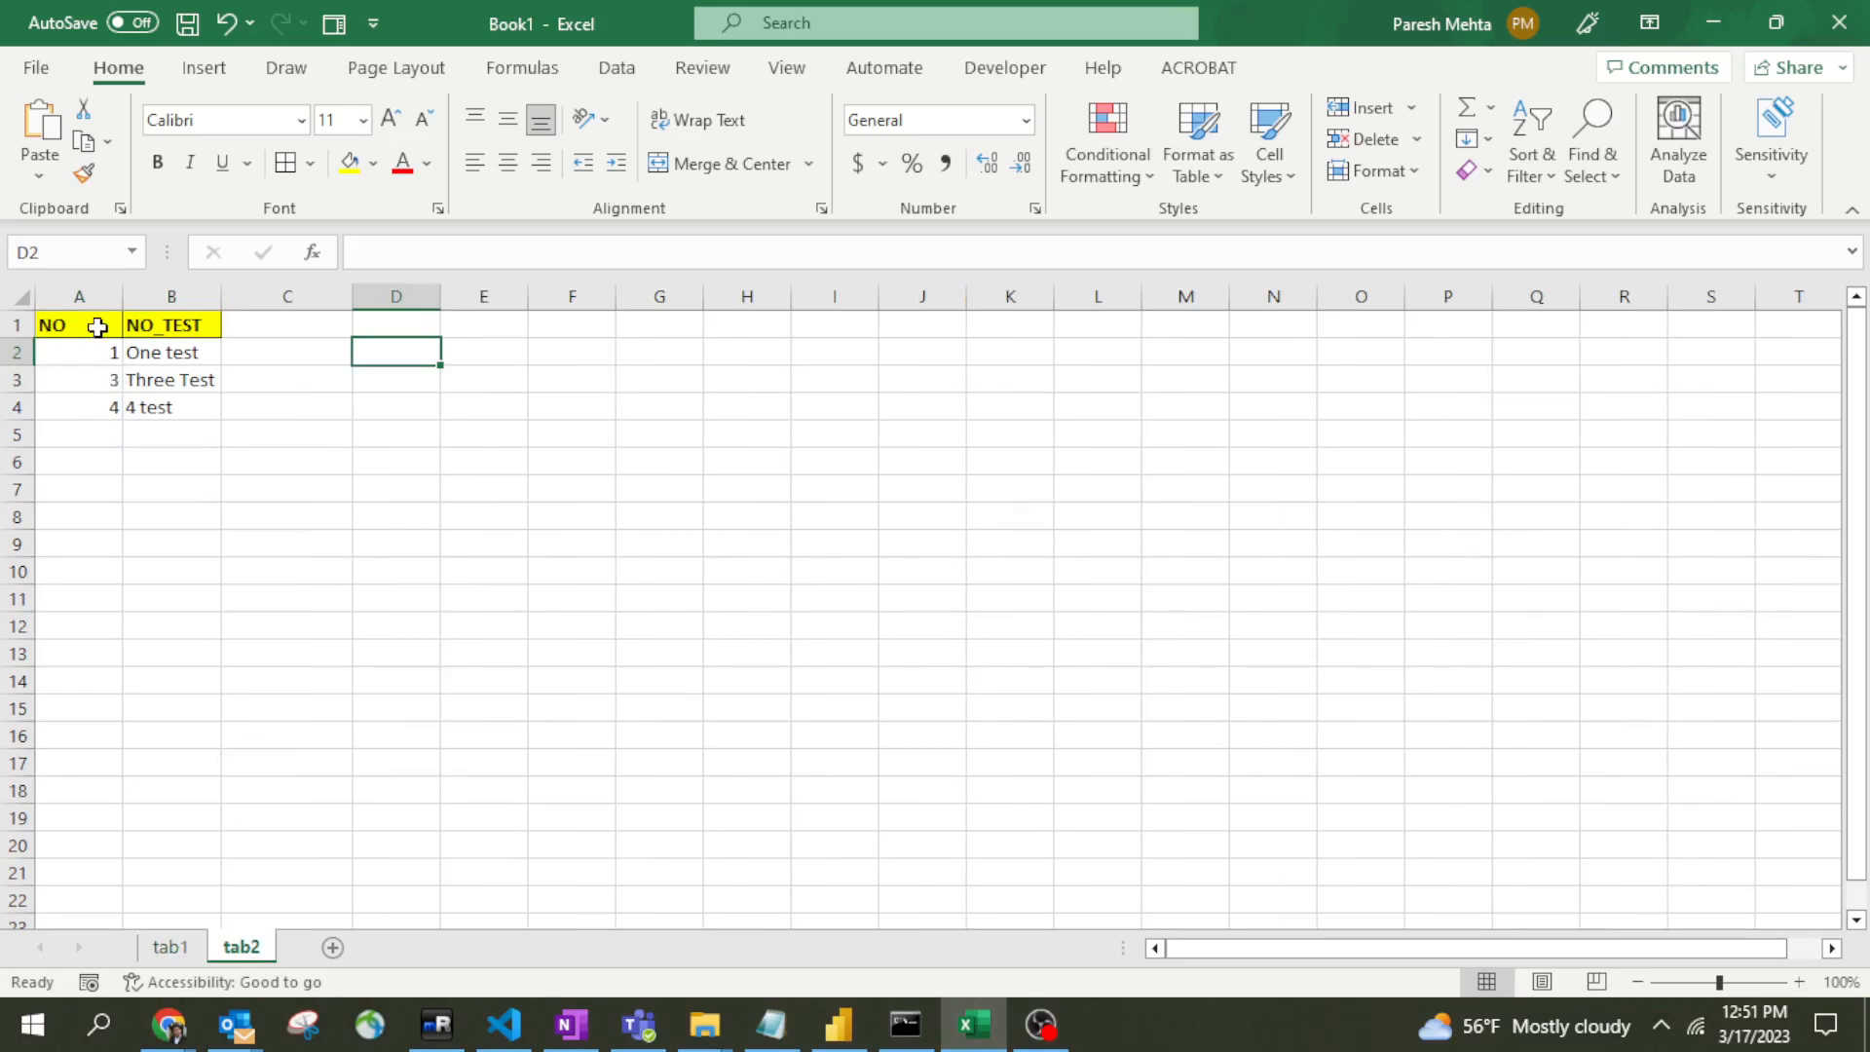
{"action": "left_click", "coordinate": [172, 944]}
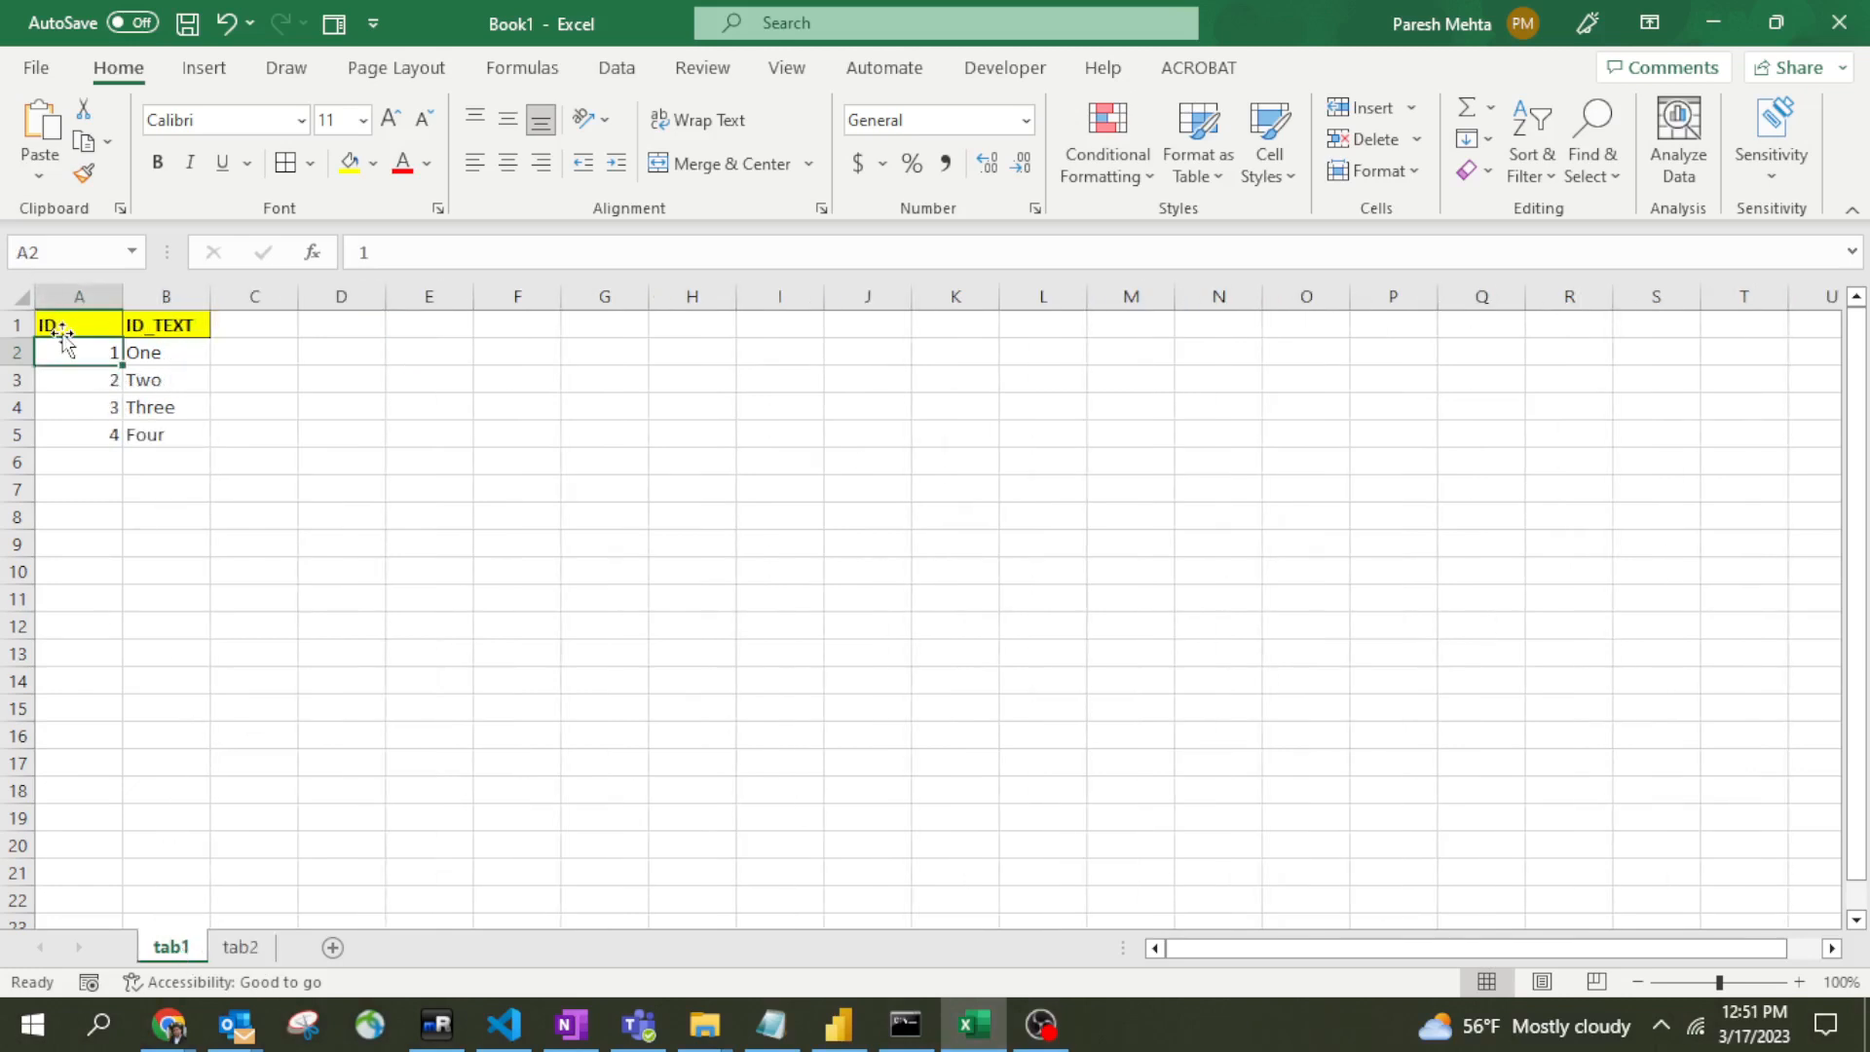
{"action": "left_click", "coordinate": [241, 947]}
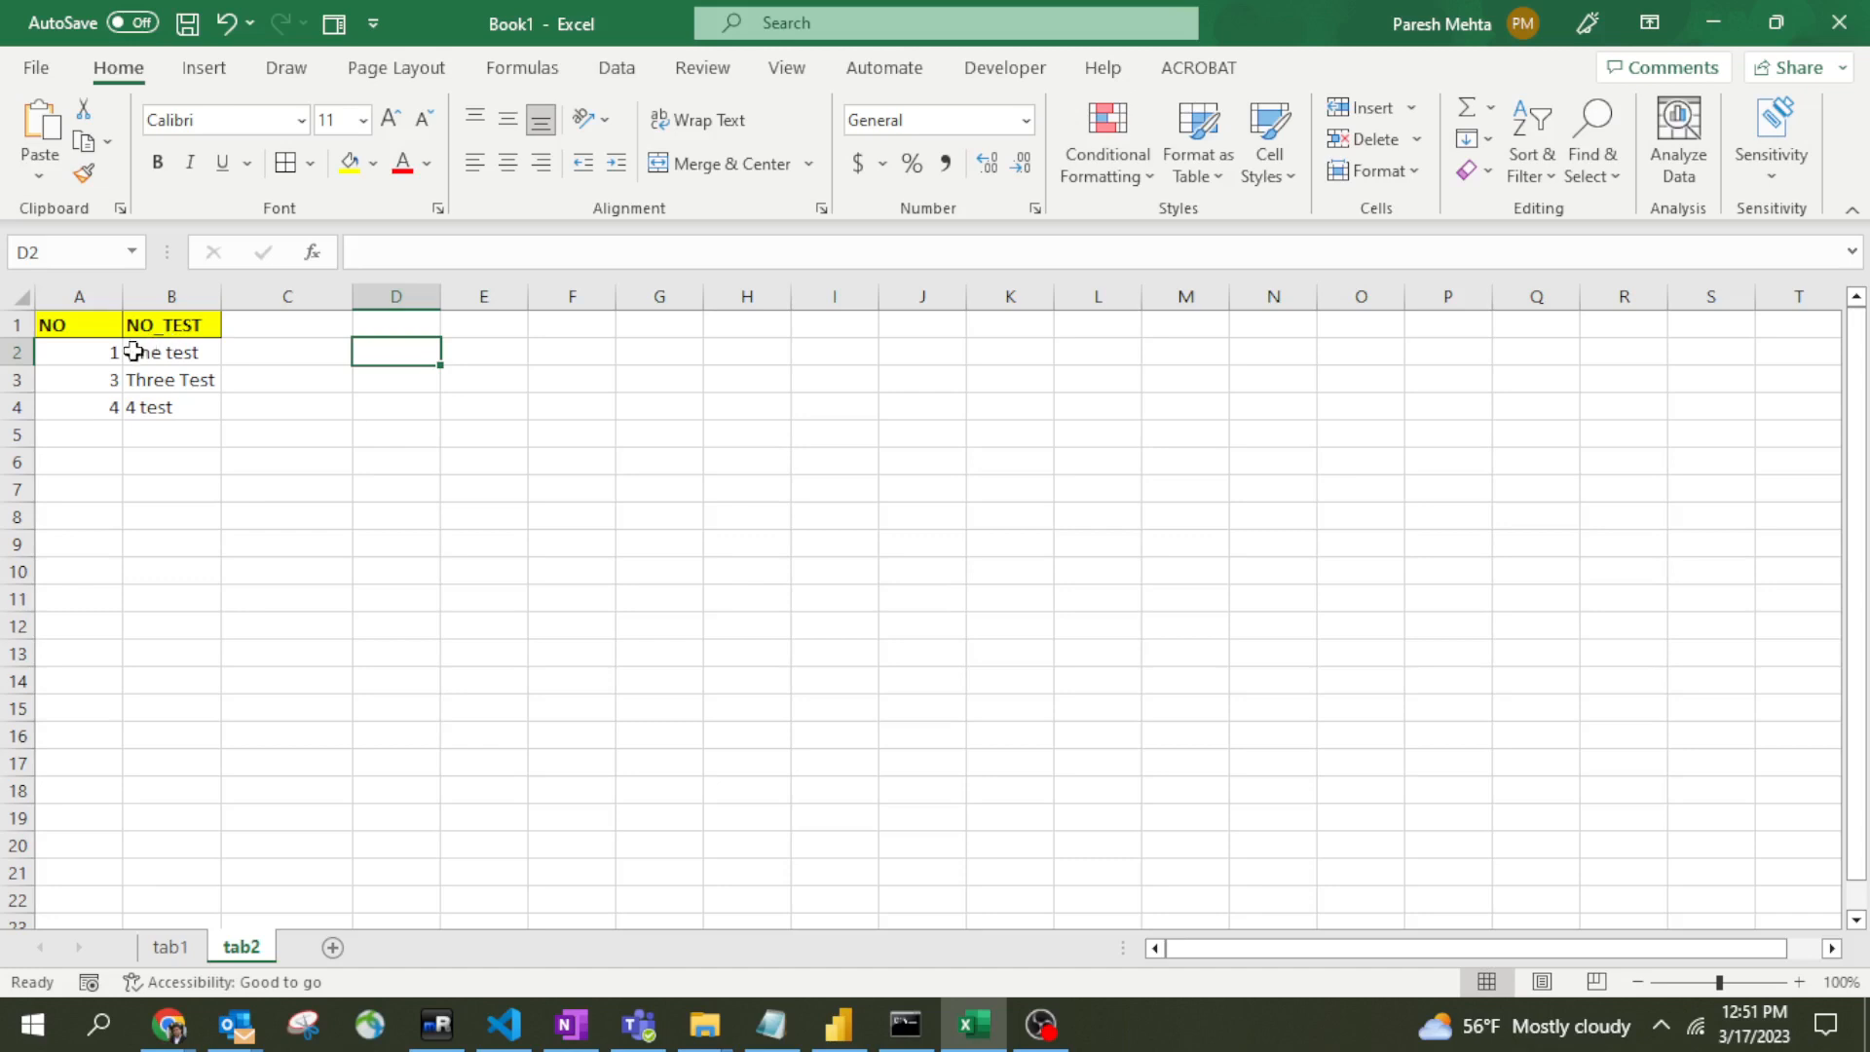
{"action": "left_click", "coordinate": [90, 353]}
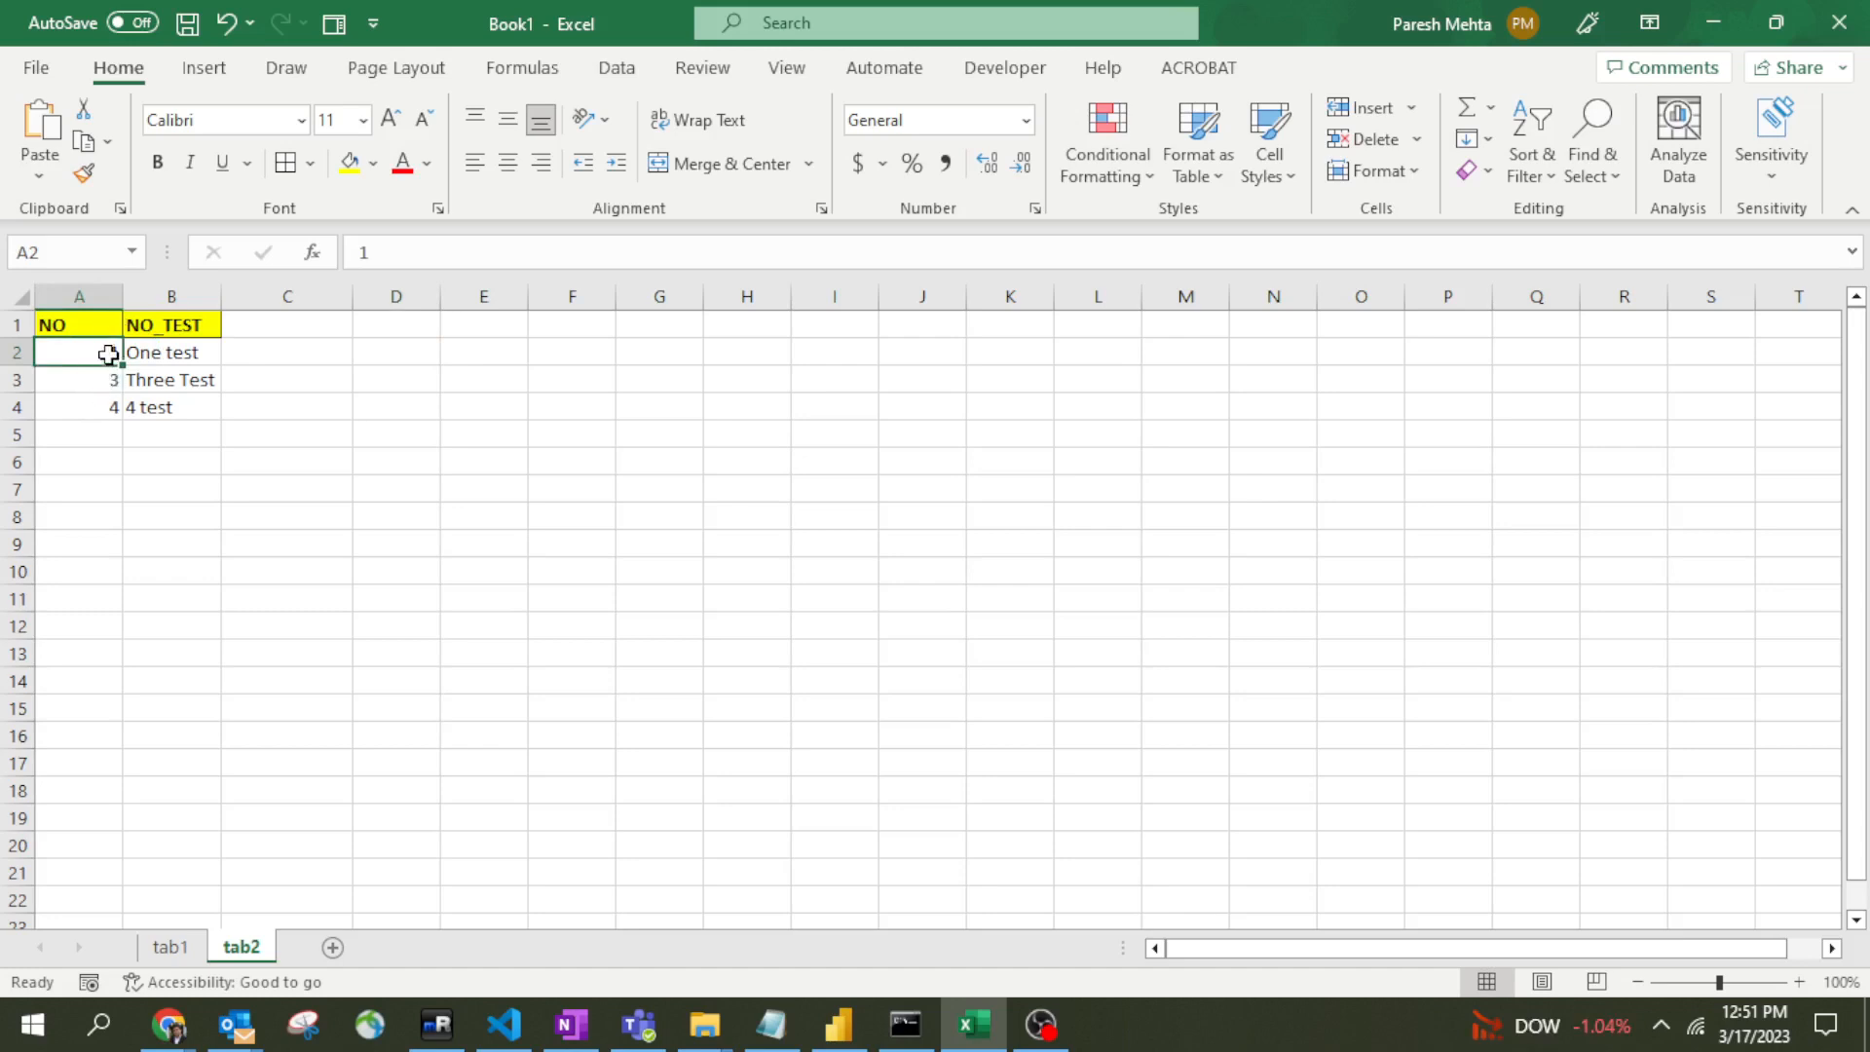
{"action": "left_click", "coordinate": [176, 947]}
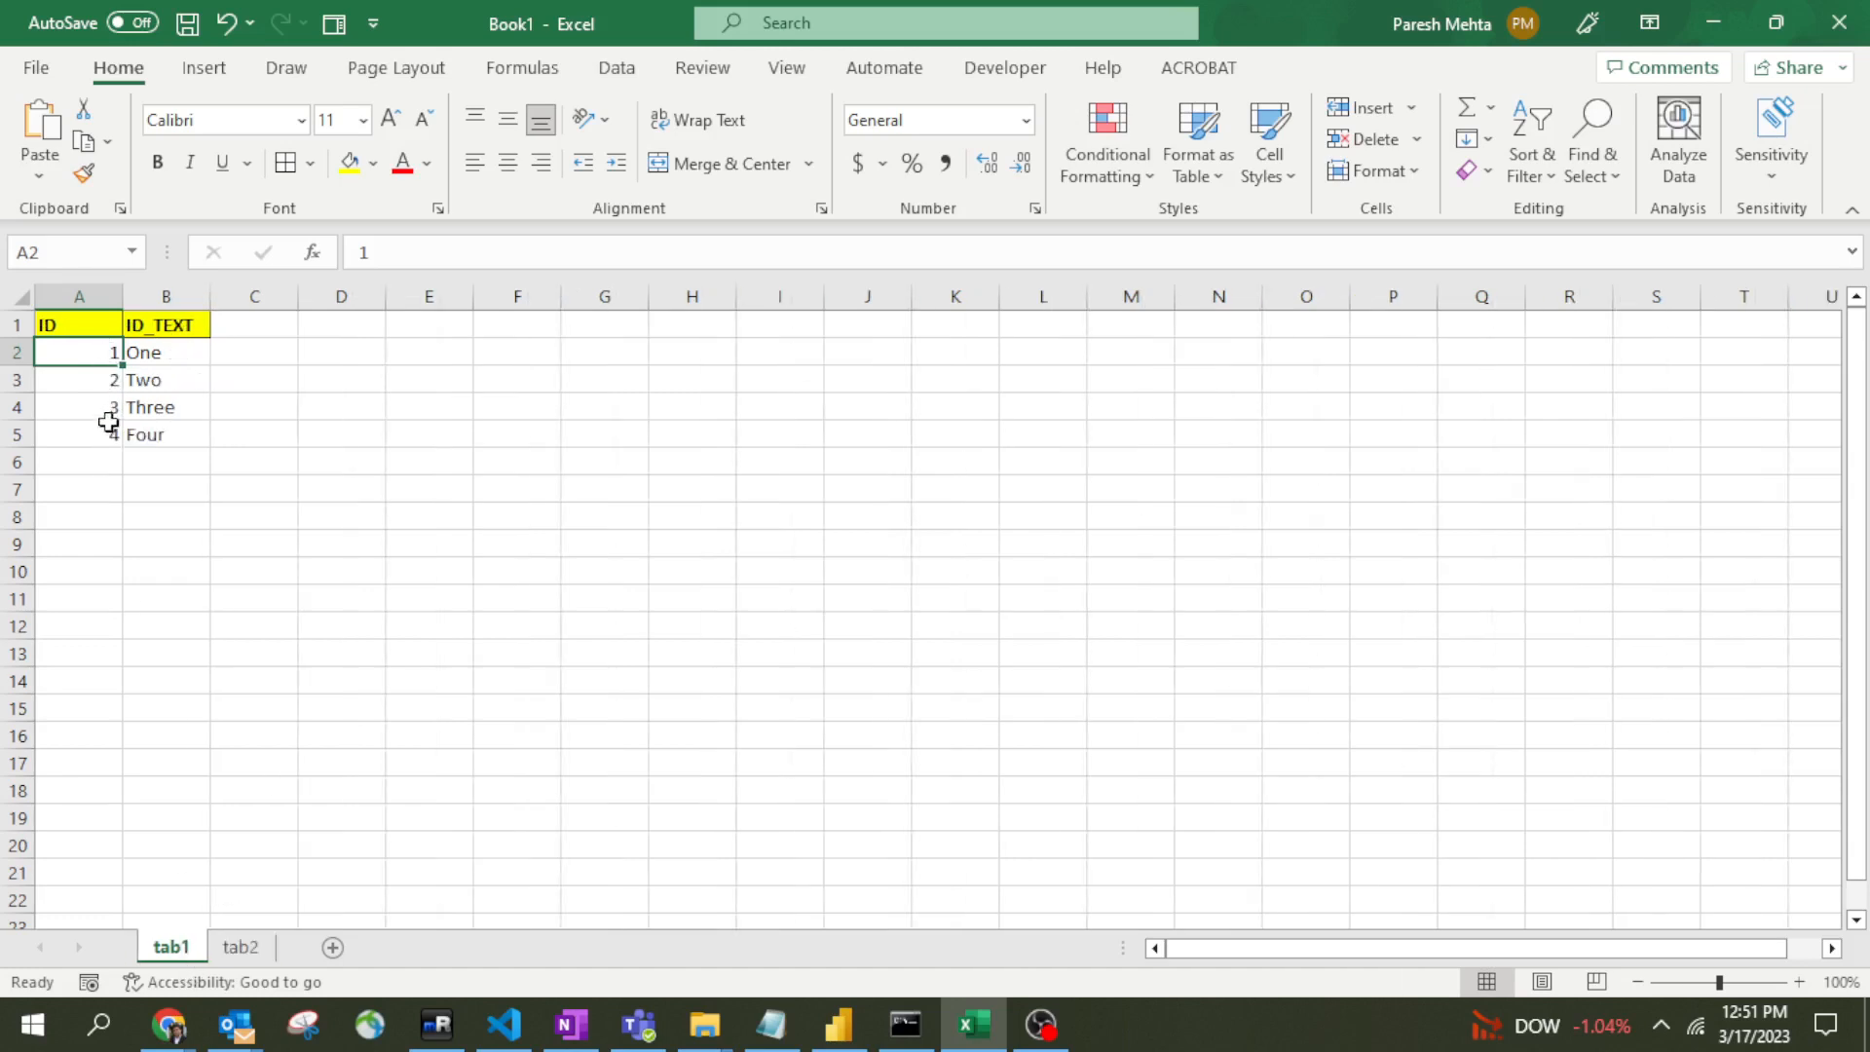
{"action": "left_click", "coordinate": [243, 950]}
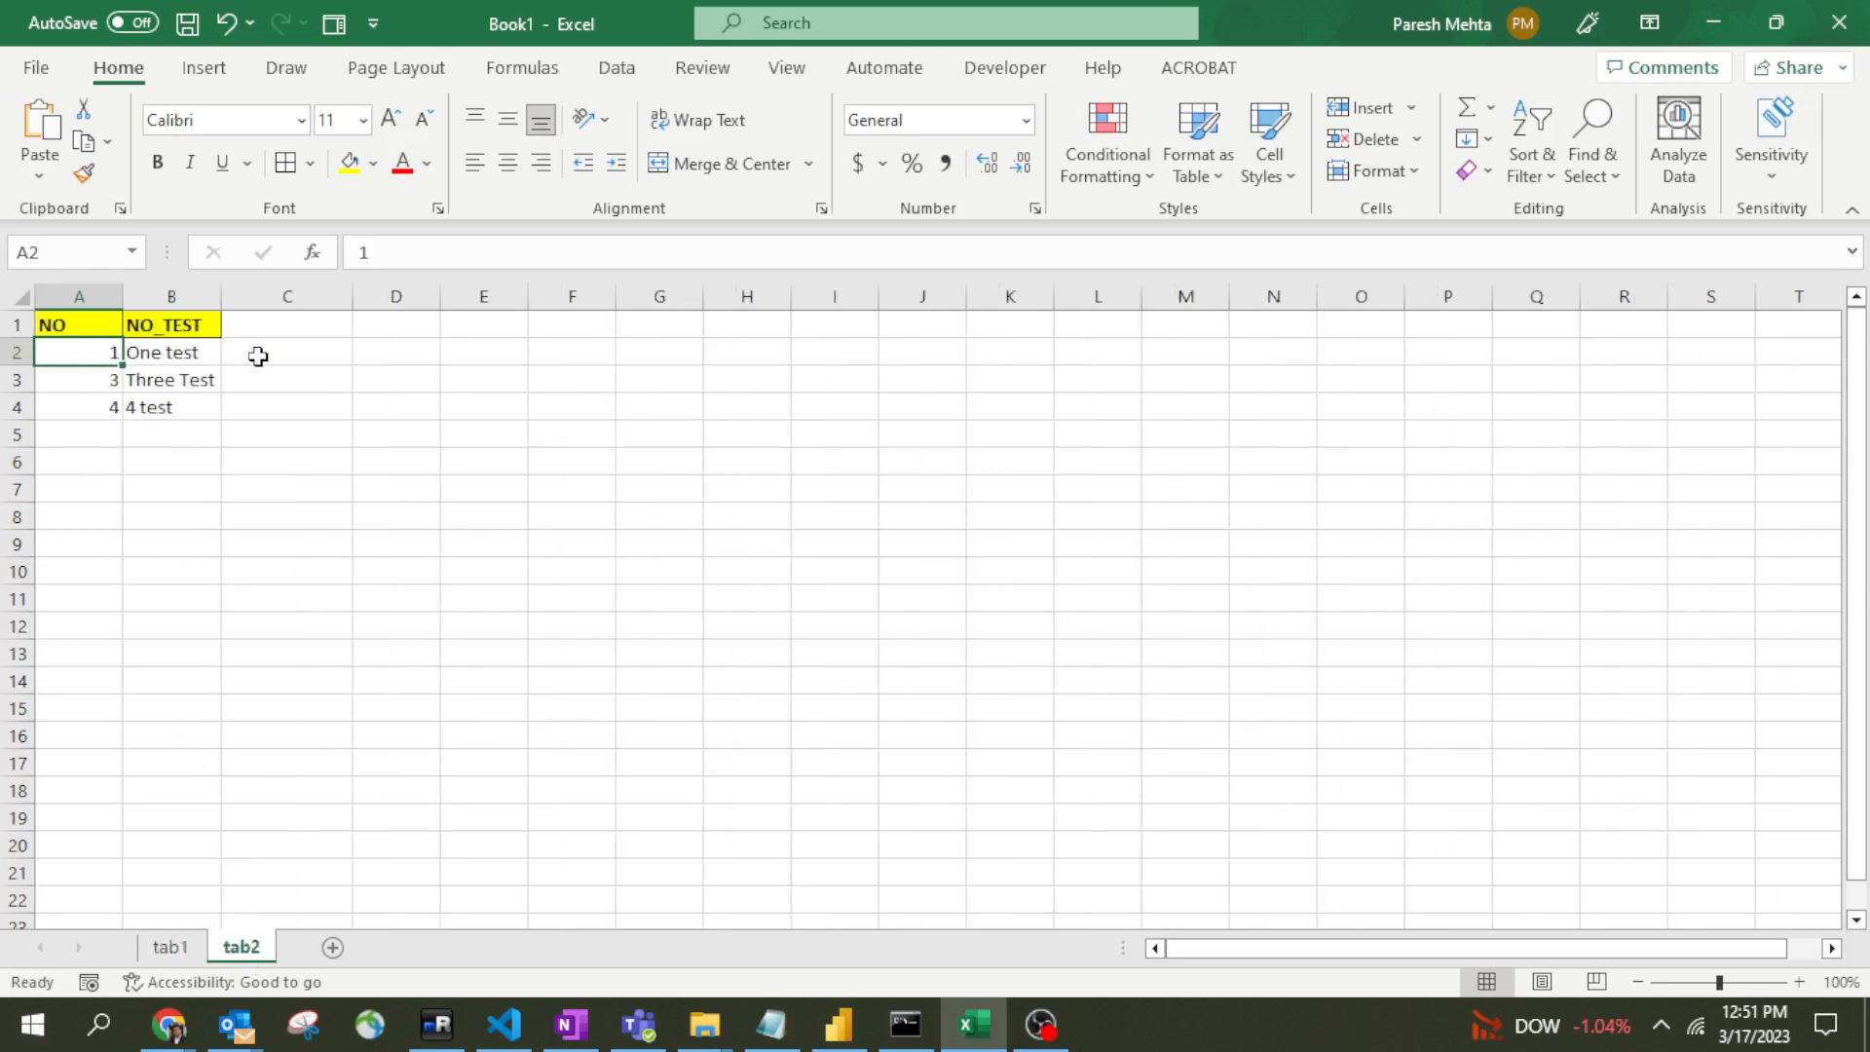
{"action": "left_click", "coordinate": [373, 350]}
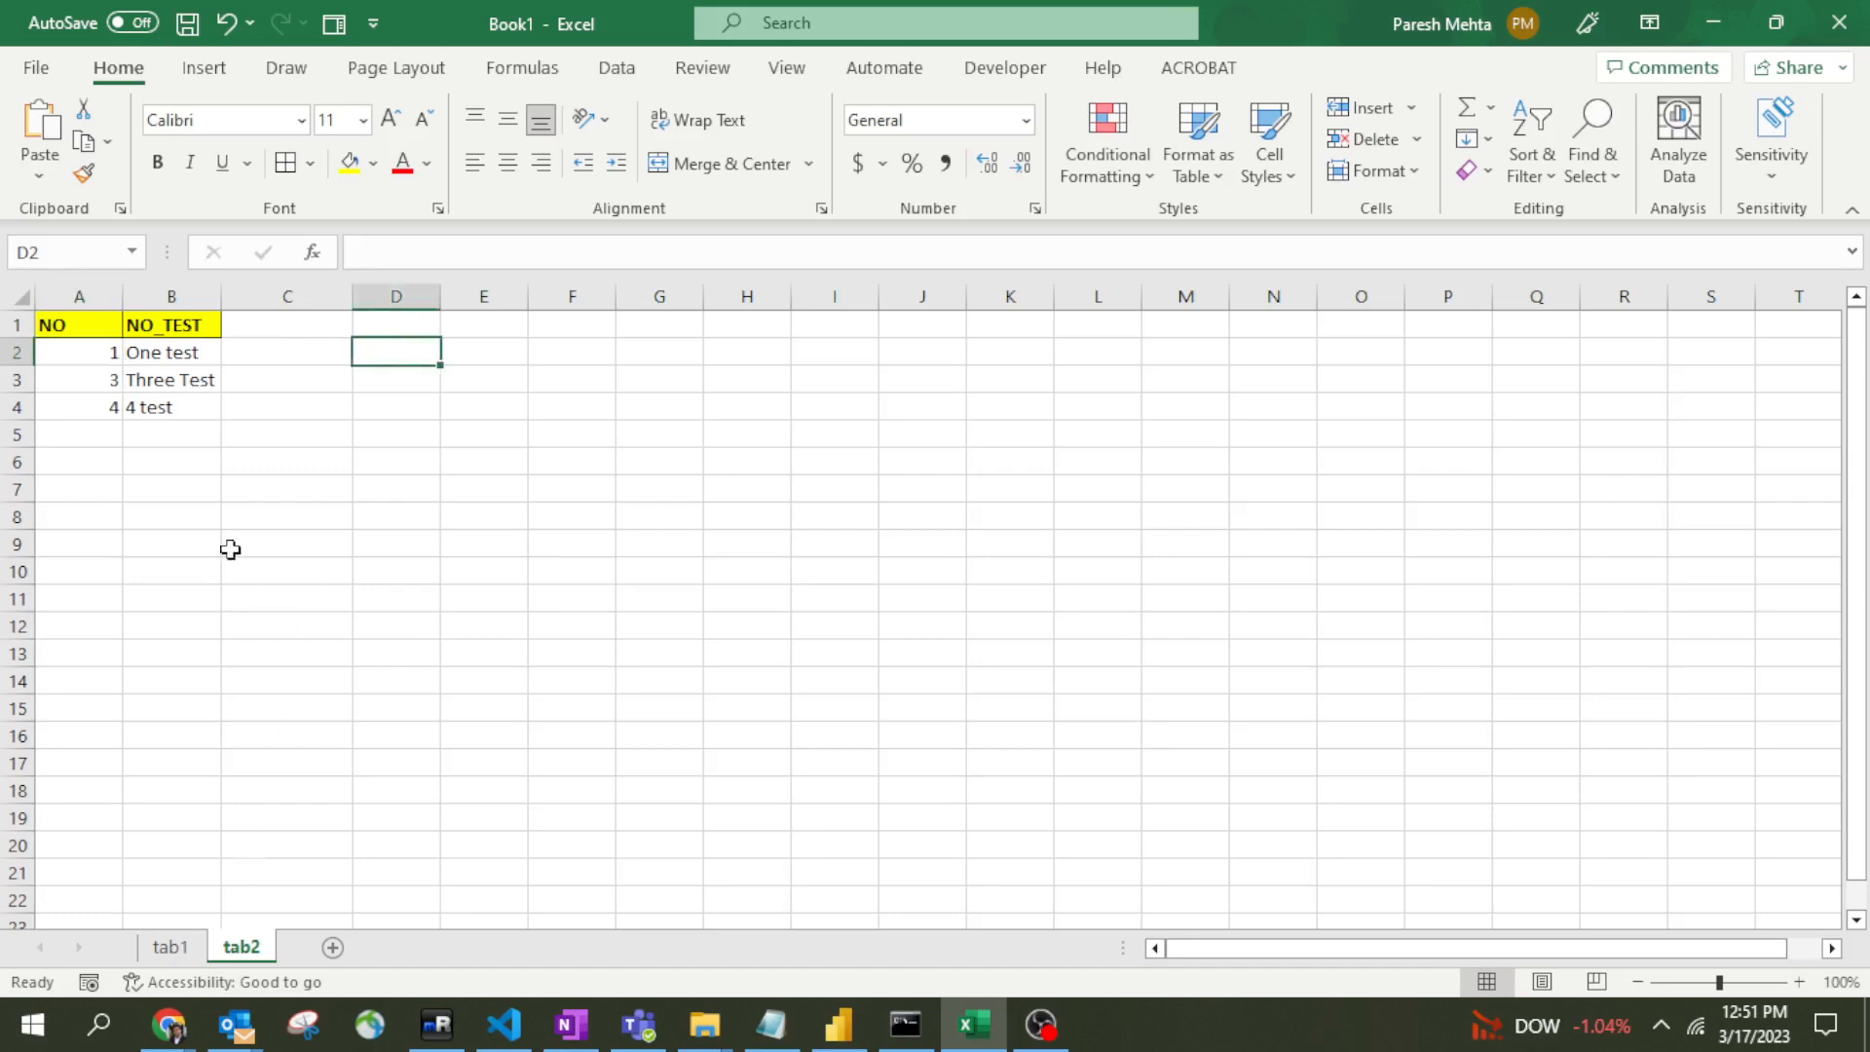
{"action": "left_click", "coordinate": [171, 946]}
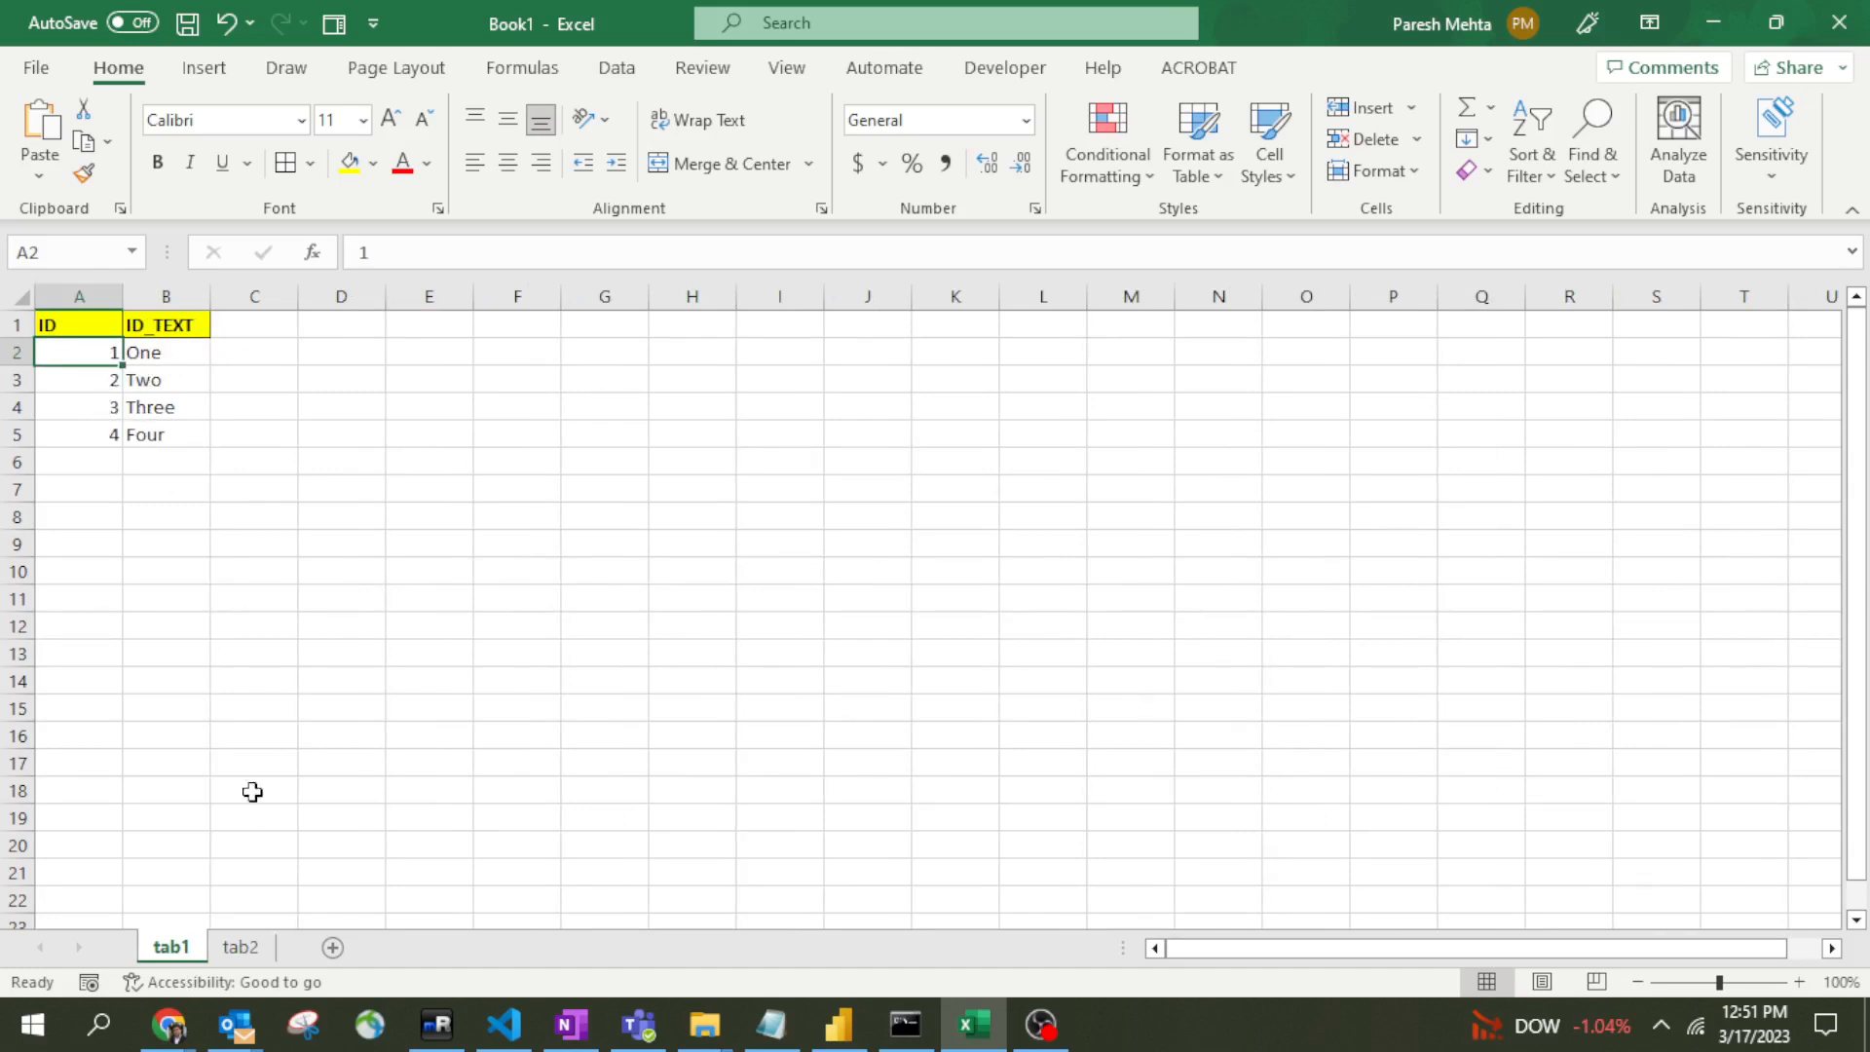
Step: Add a "Manual" column in column C of tab2, with One, THree and Four in rows 2 to 4
{"action": "left_click", "coordinate": [240, 946]}
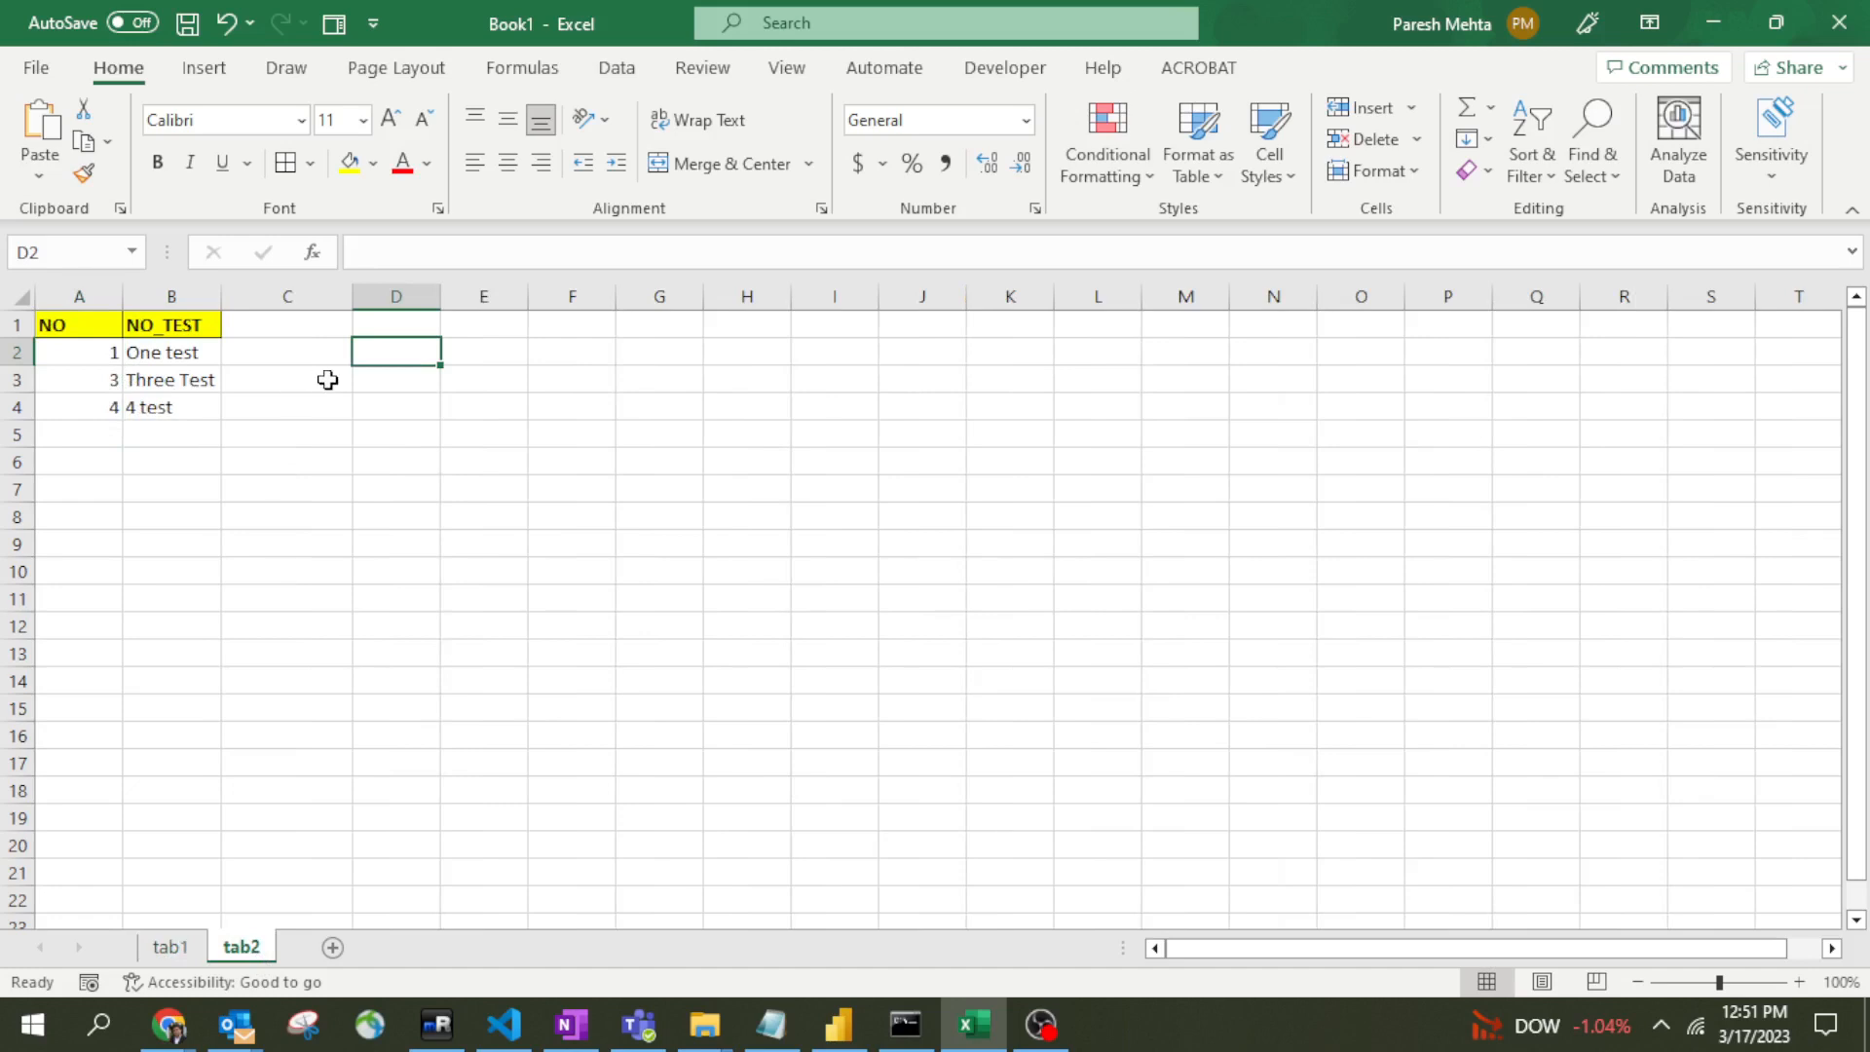
{"action": "key", "text": "Left"}
{"action": "key", "text": "Up"}
{"action": "type", "text": "Manual"}
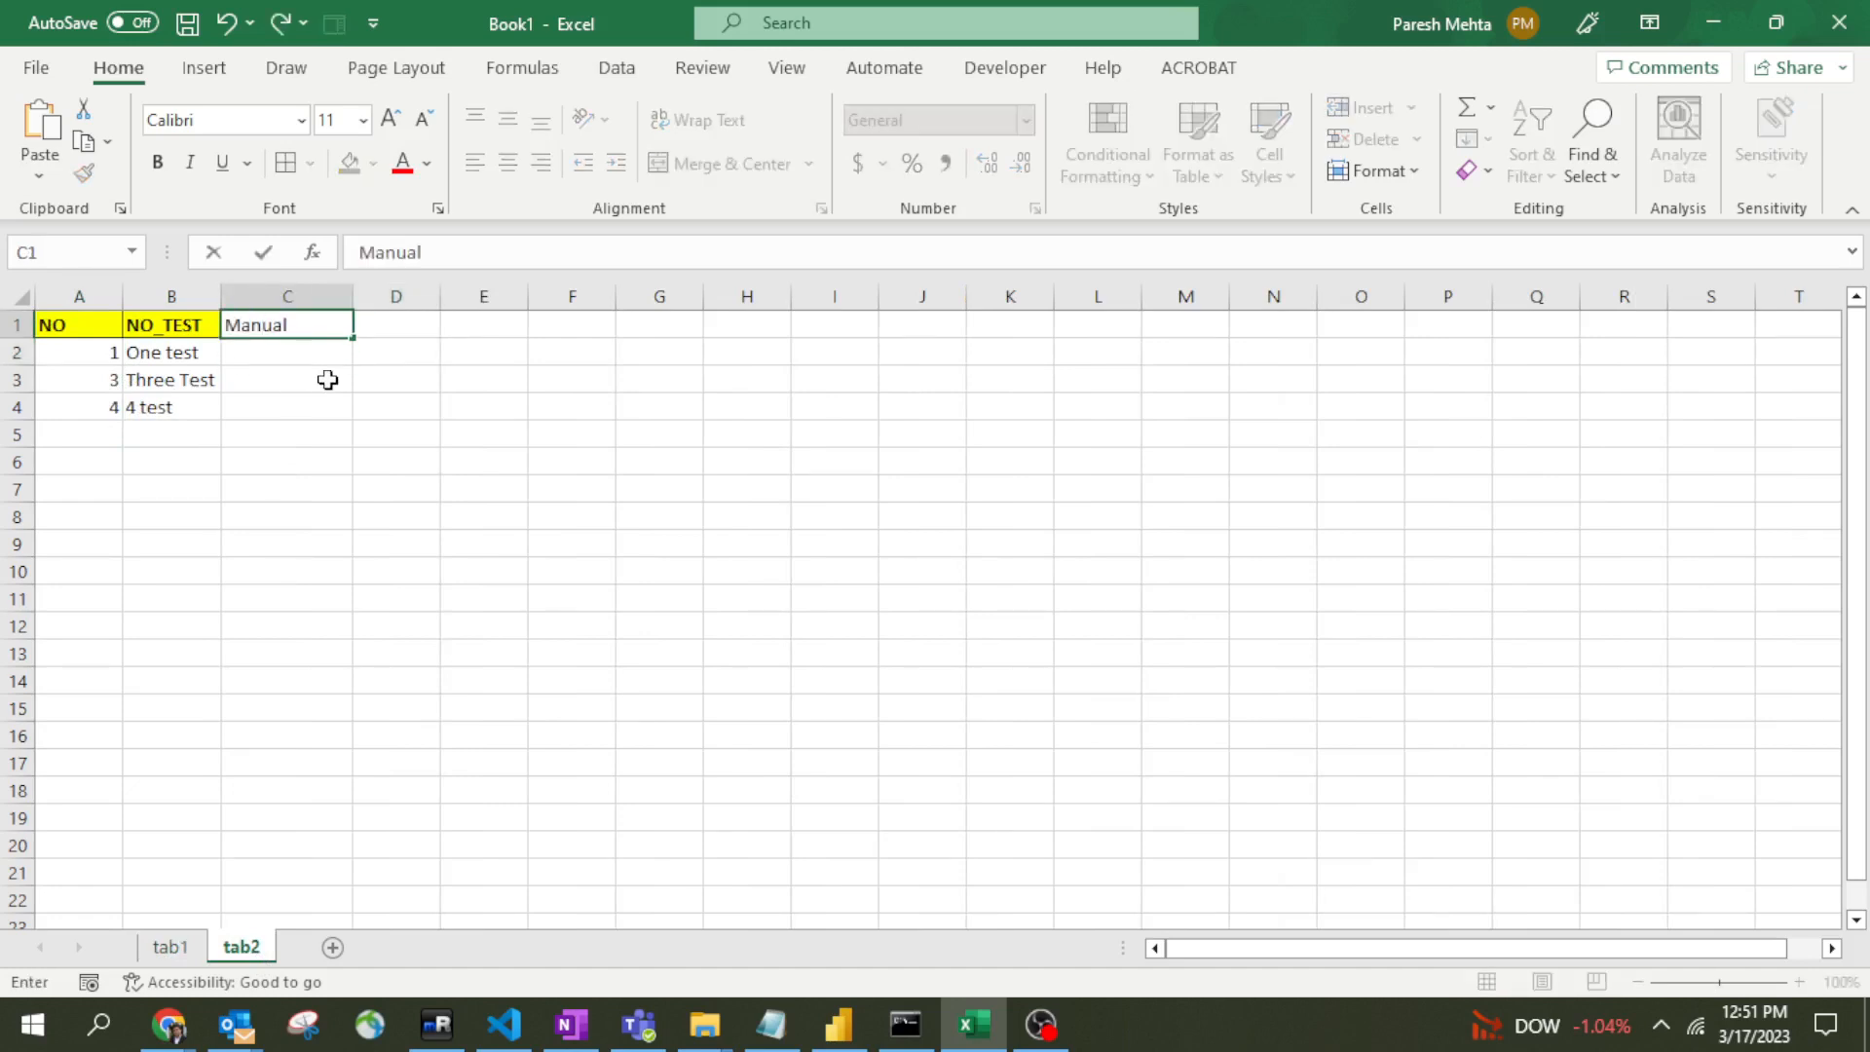
{"action": "key", "text": "Return"}
{"action": "type", "text": "One"}
{"action": "key", "text": "Return"}
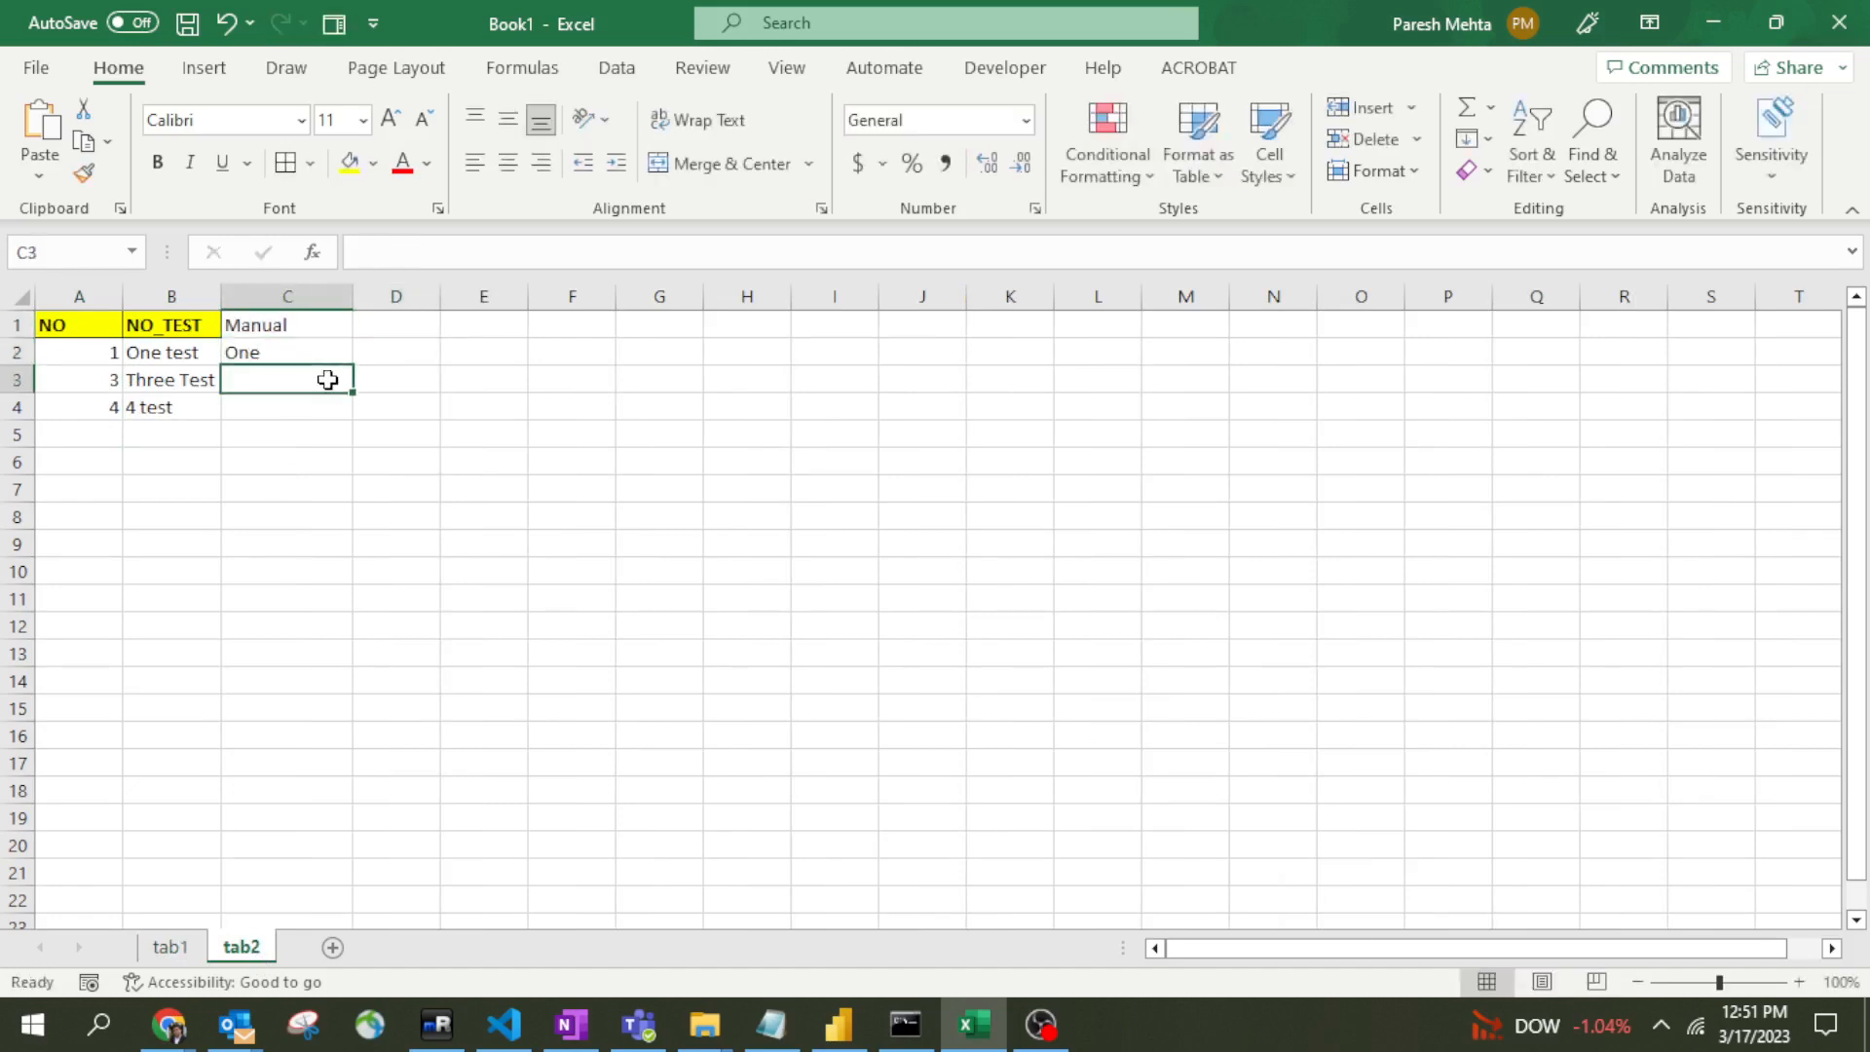
{"action": "type", "text": "THree"}
{"action": "key", "text": "Return"}
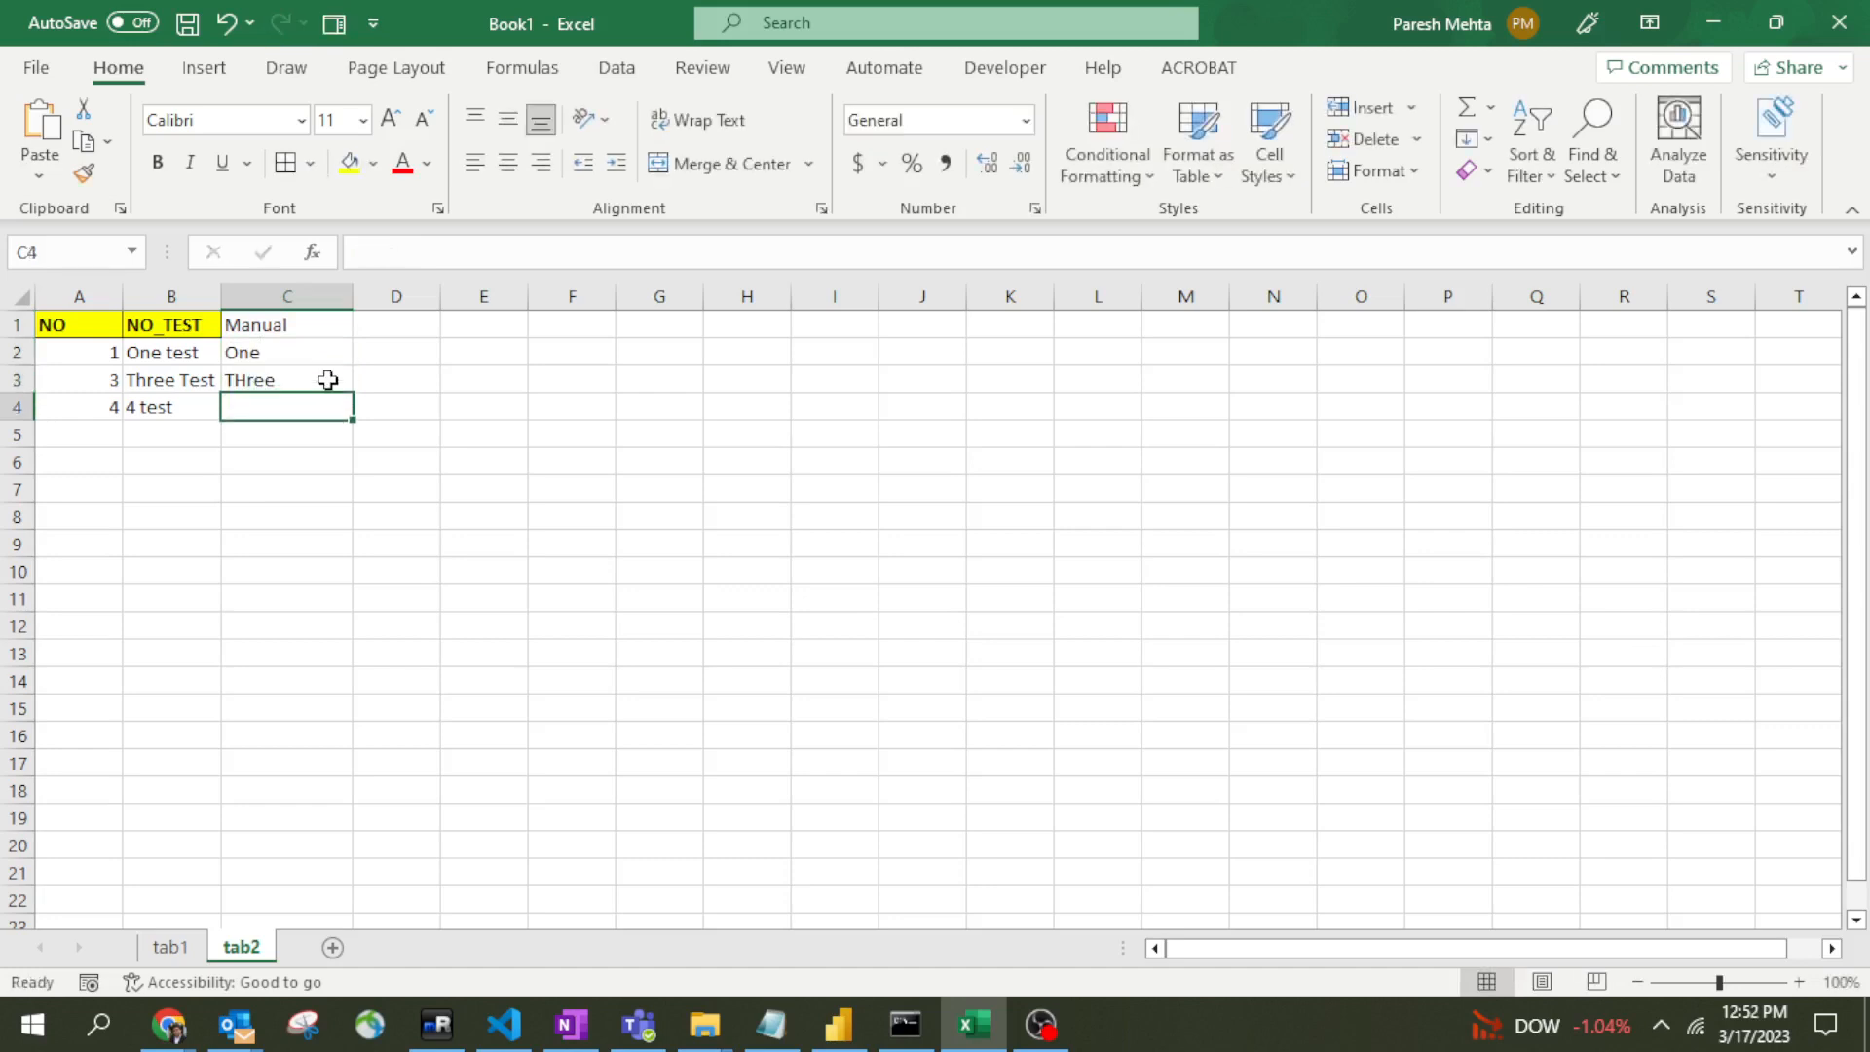
{"action": "type", "text": "Four"}
{"action": "key", "text": "Return"}
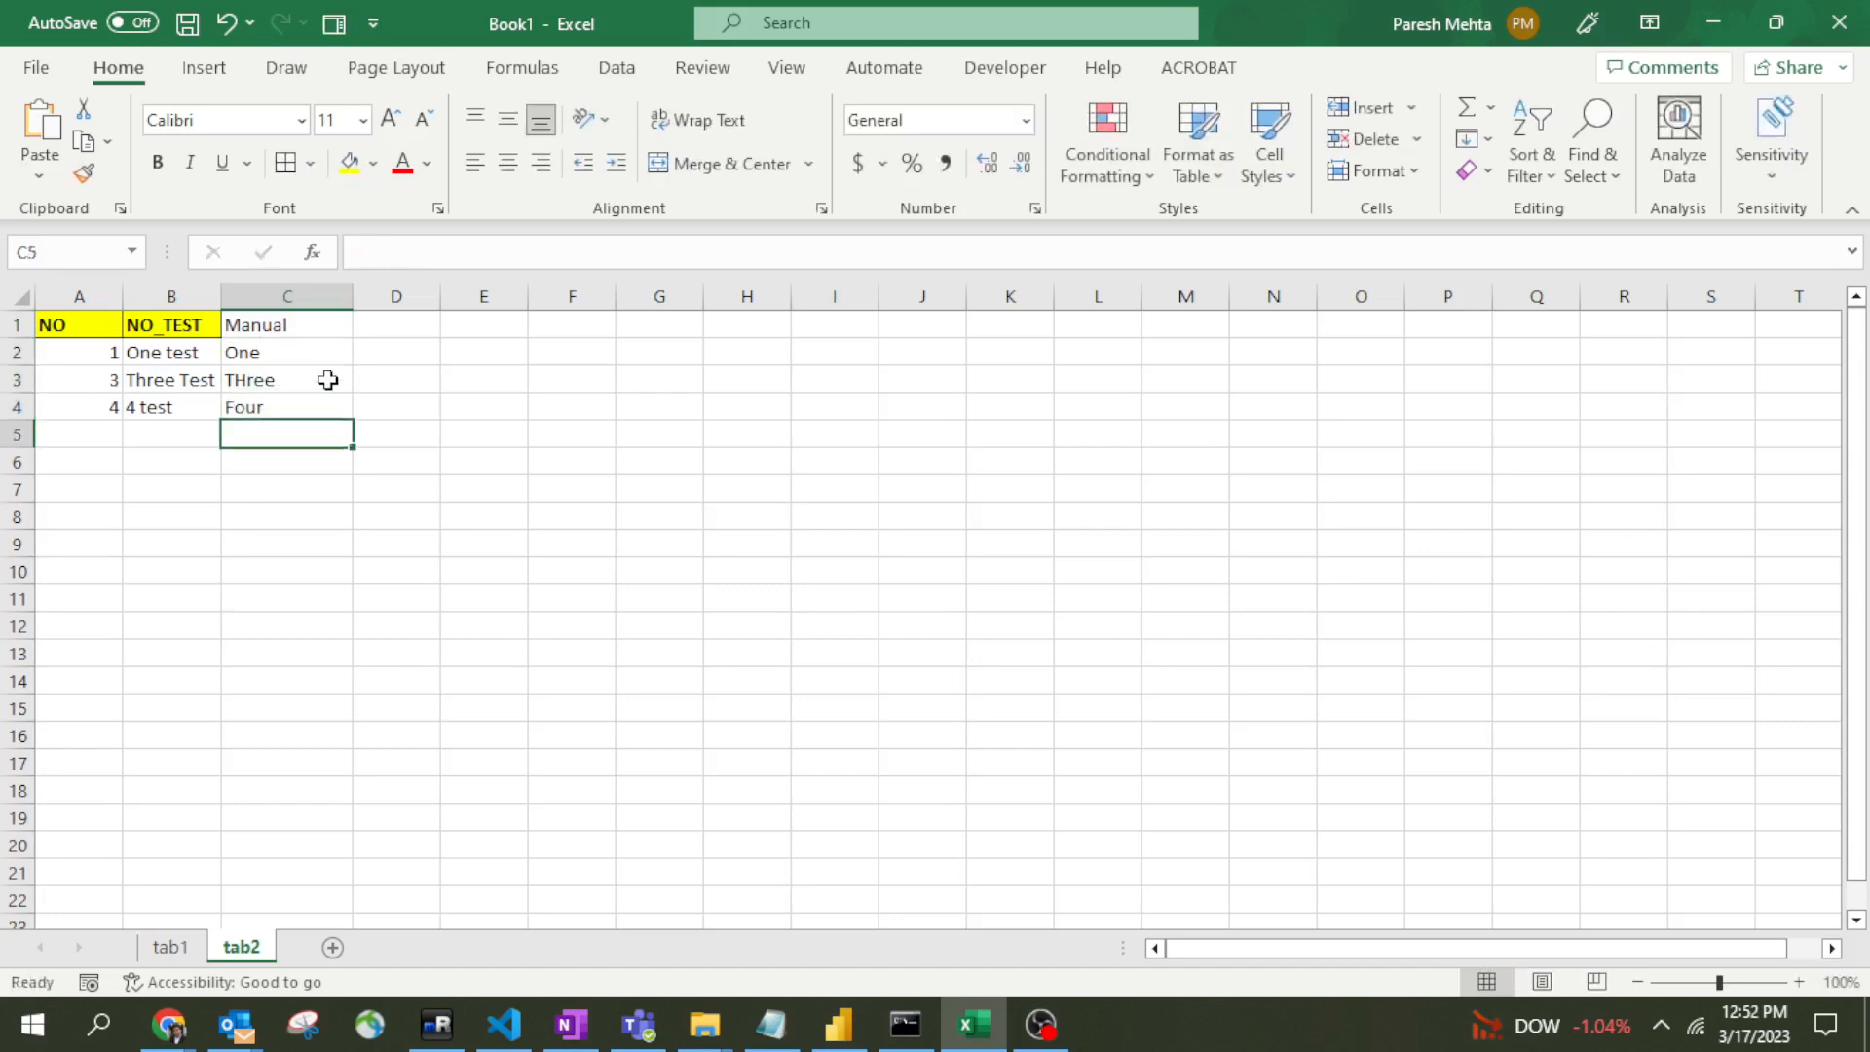
Step: Widen column D of tab2, beside the Manual column, to nearly three times its width
{"action": "key", "text": "Up"}
{"action": "key", "text": "Up"}
{"action": "key", "text": "Up"}
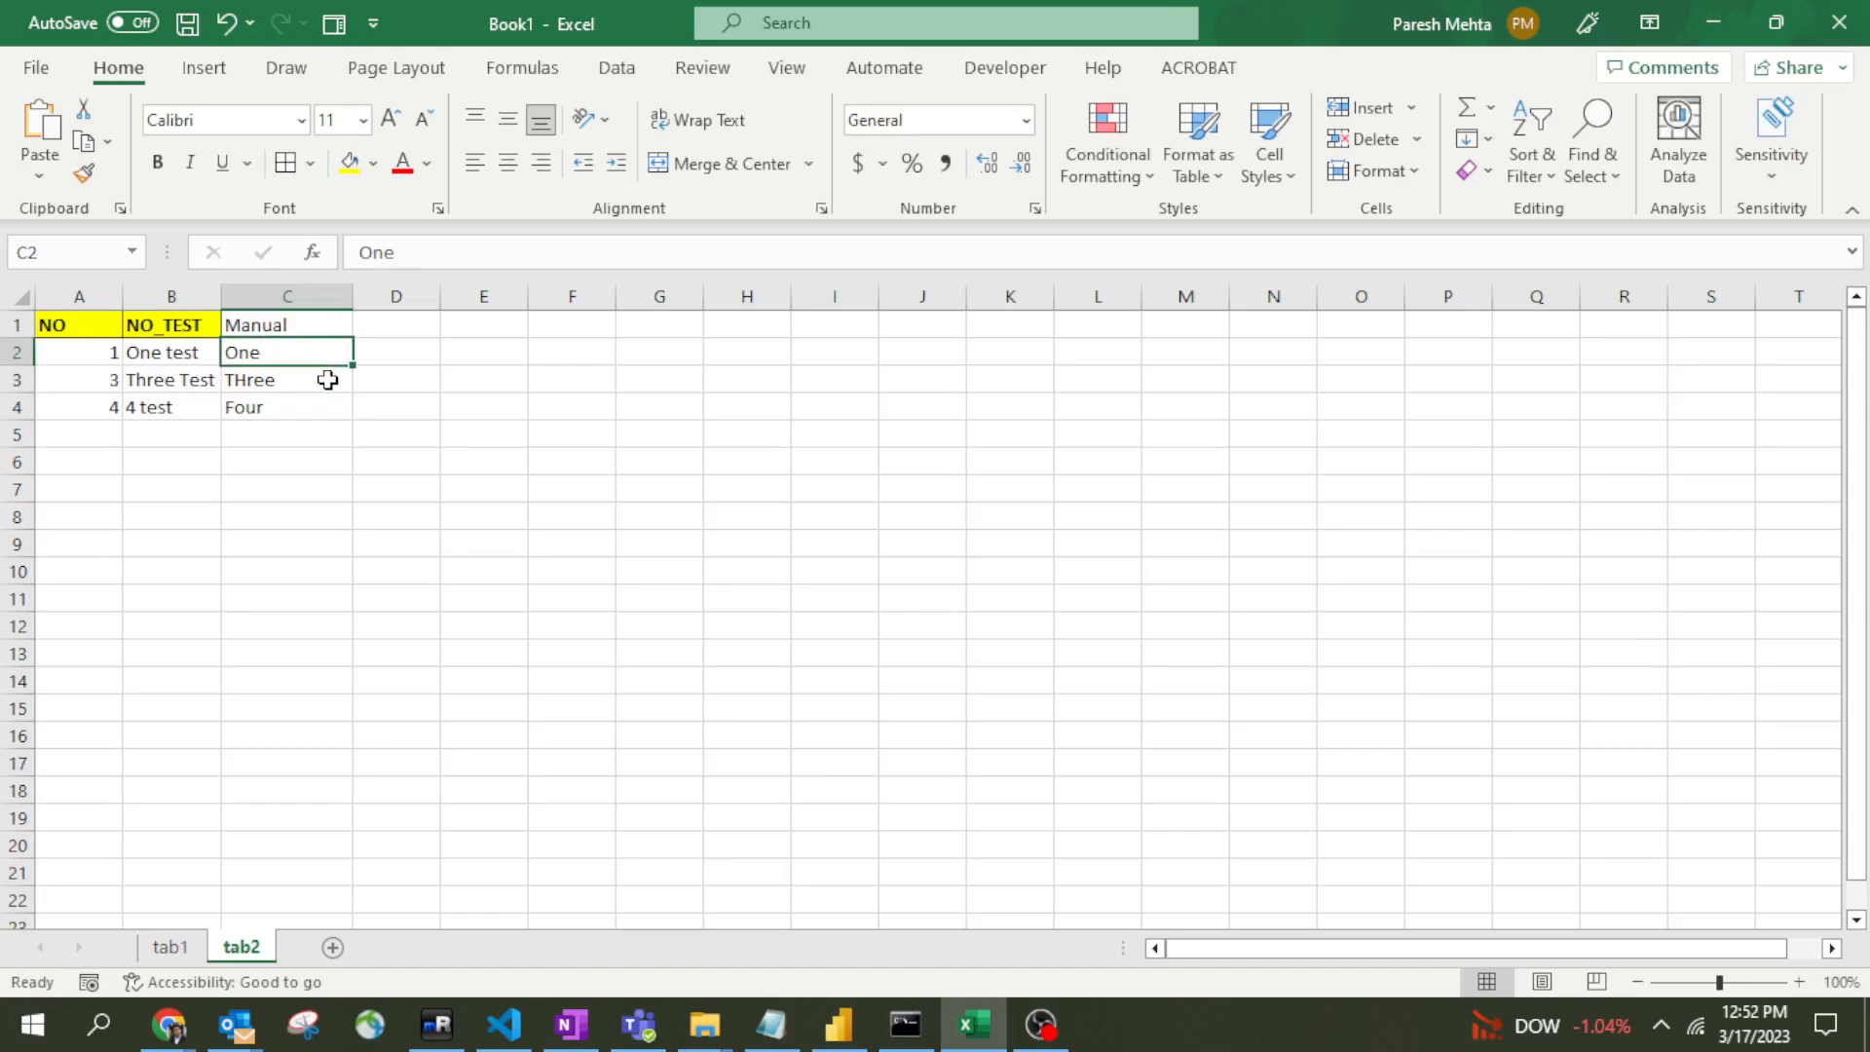
{"action": "key", "text": "Up"}
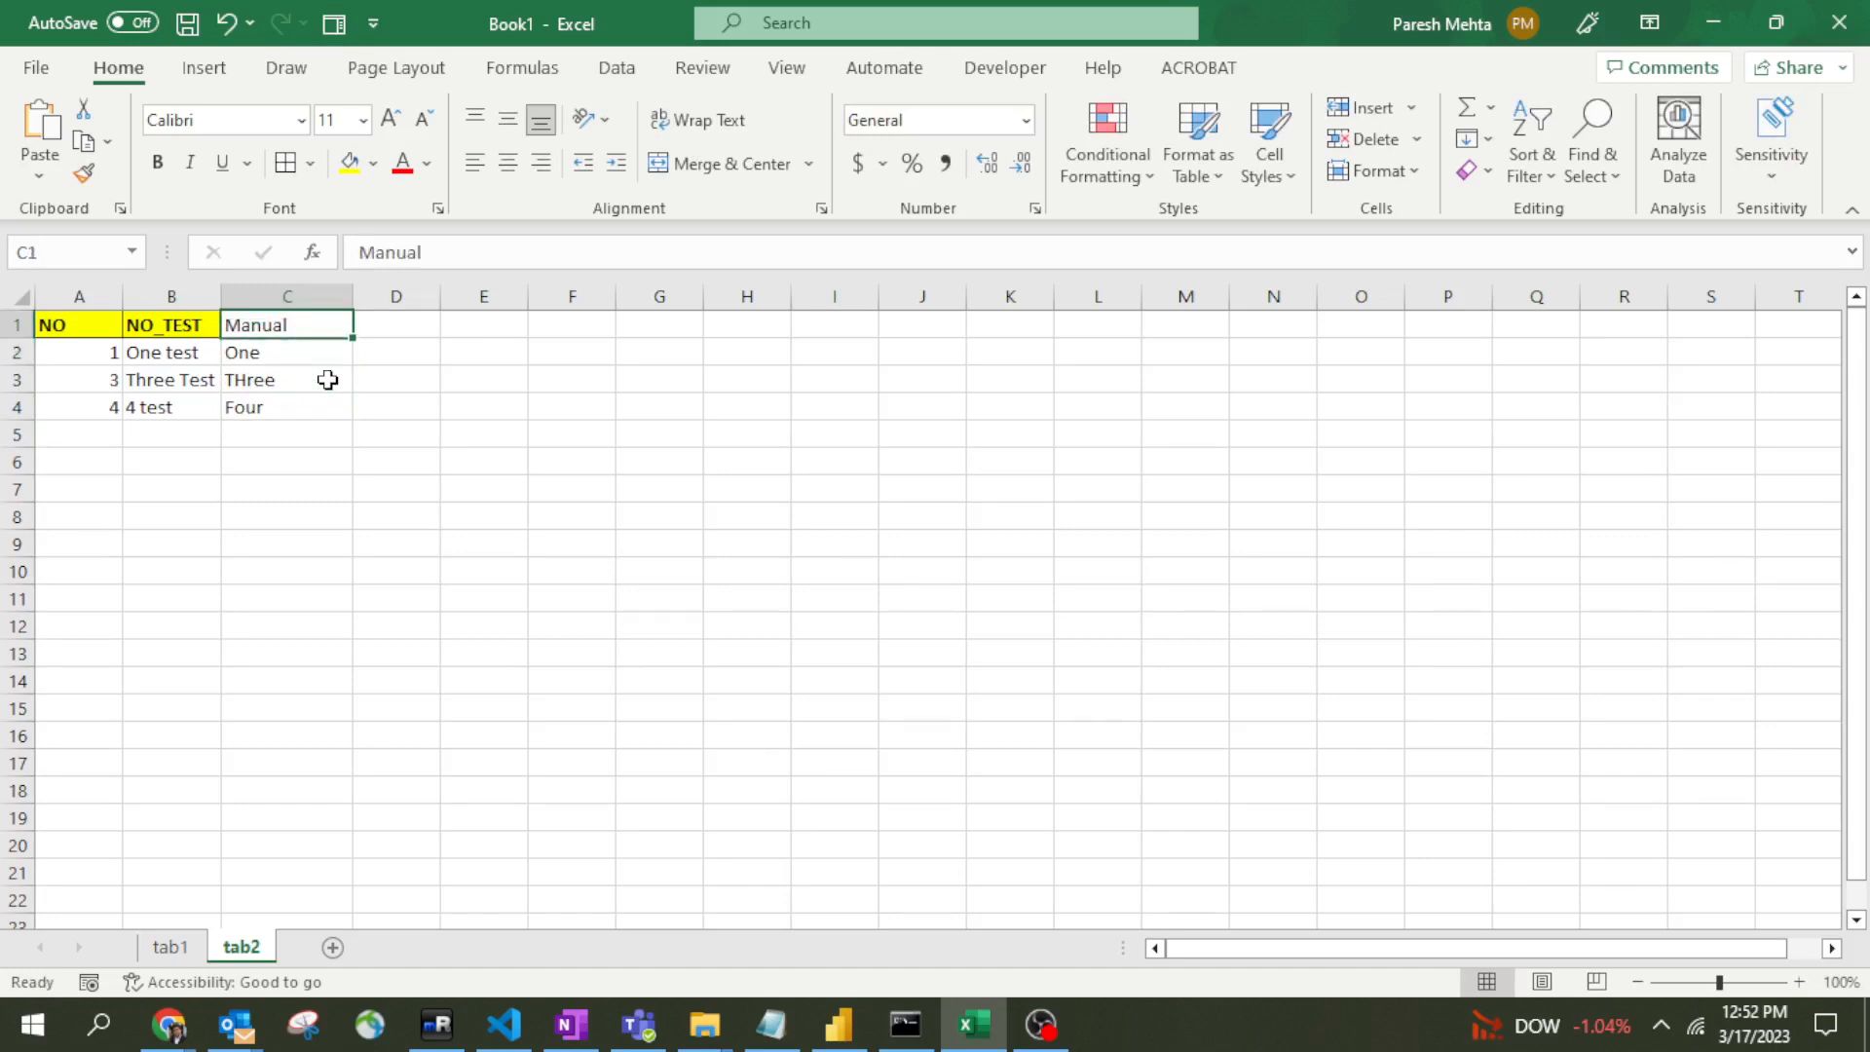
{"action": "key", "text": "Right"}
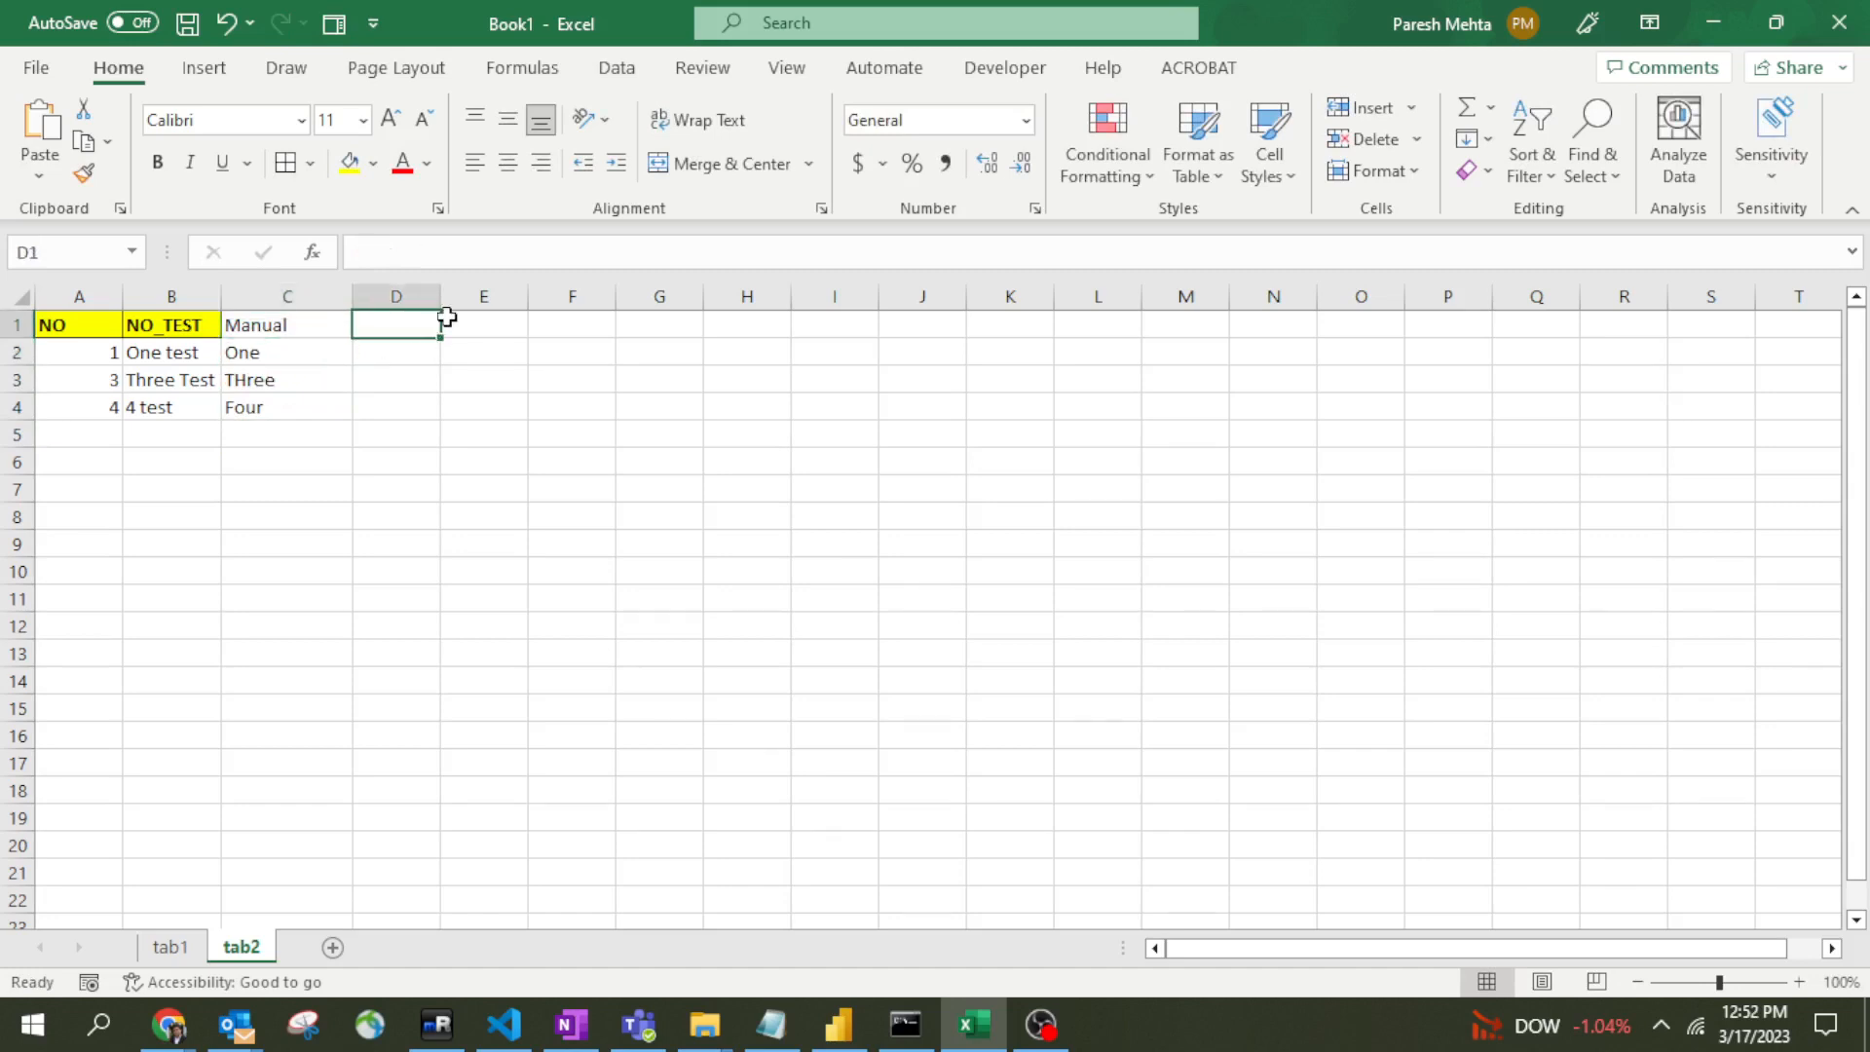
{"action": "left_click_drag", "start_coordinate": [443, 308], "coordinate": [598, 306]}
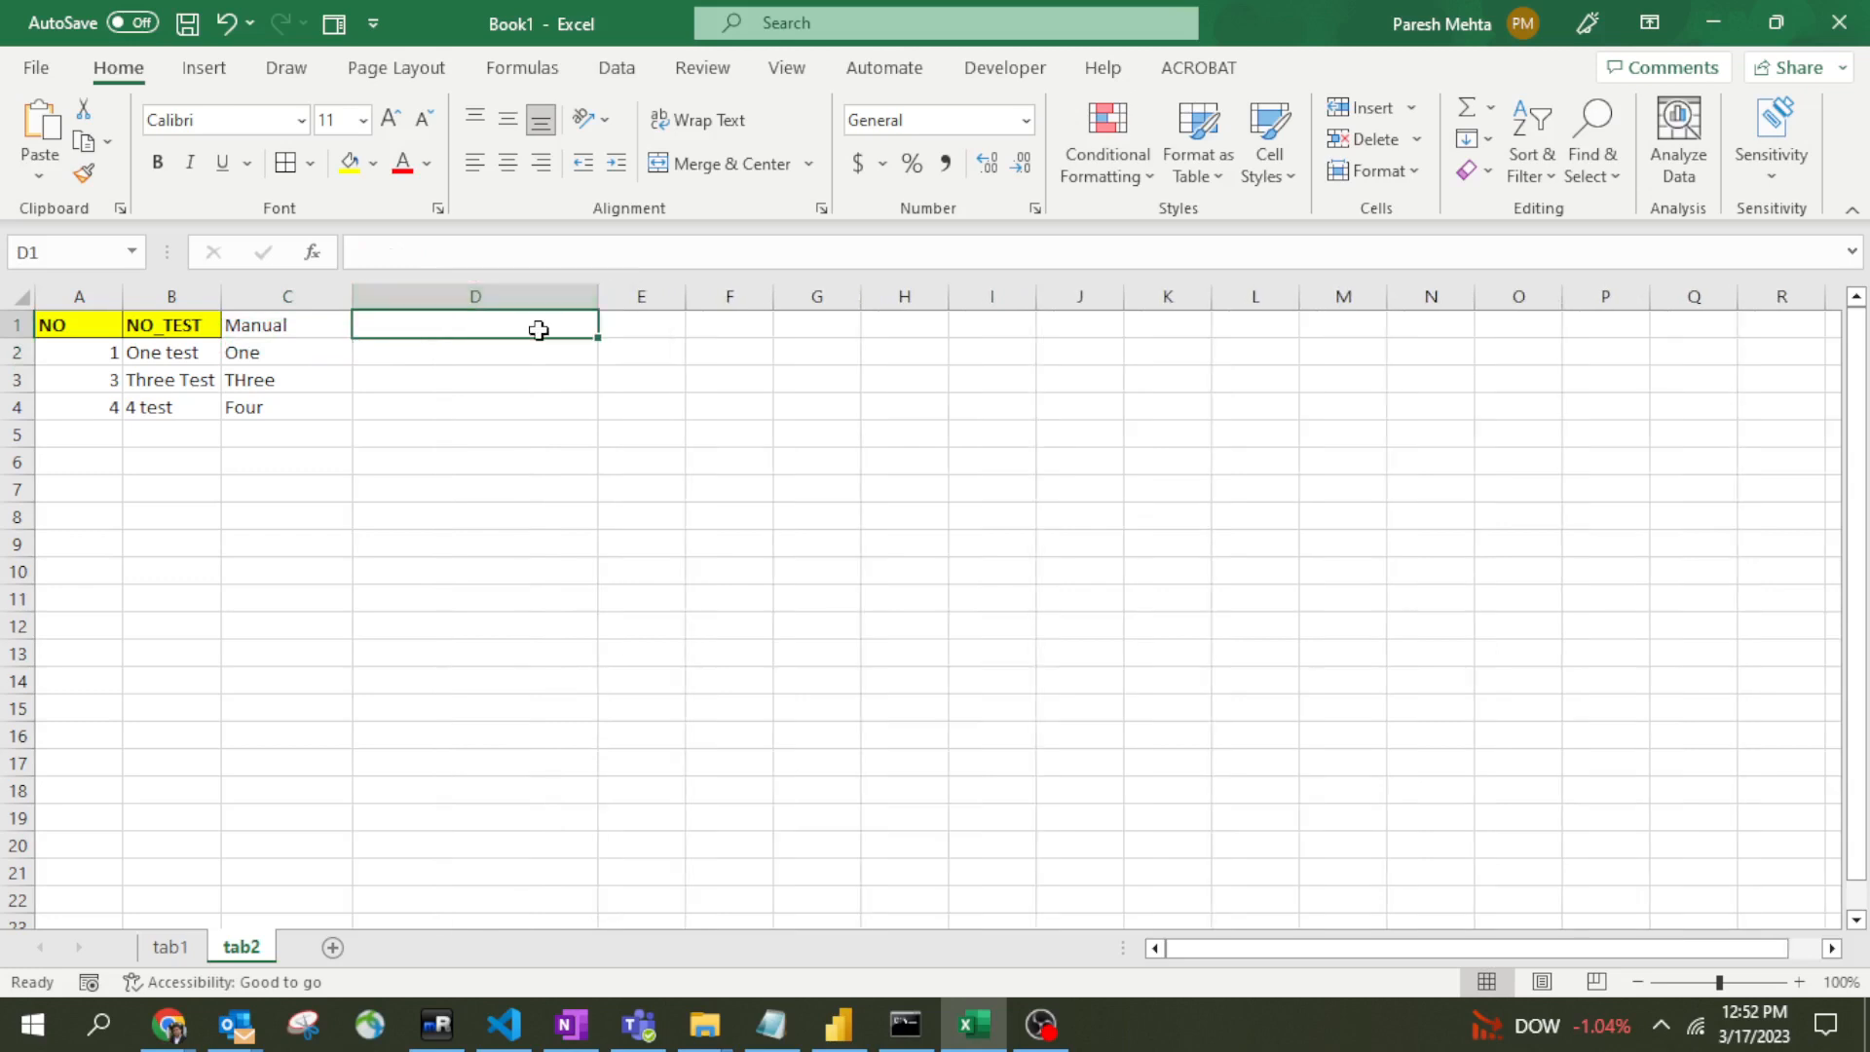
Step: Enter "vlookup way" as the header of column D in cell D1
{"action": "type", "text": "Autoam"}
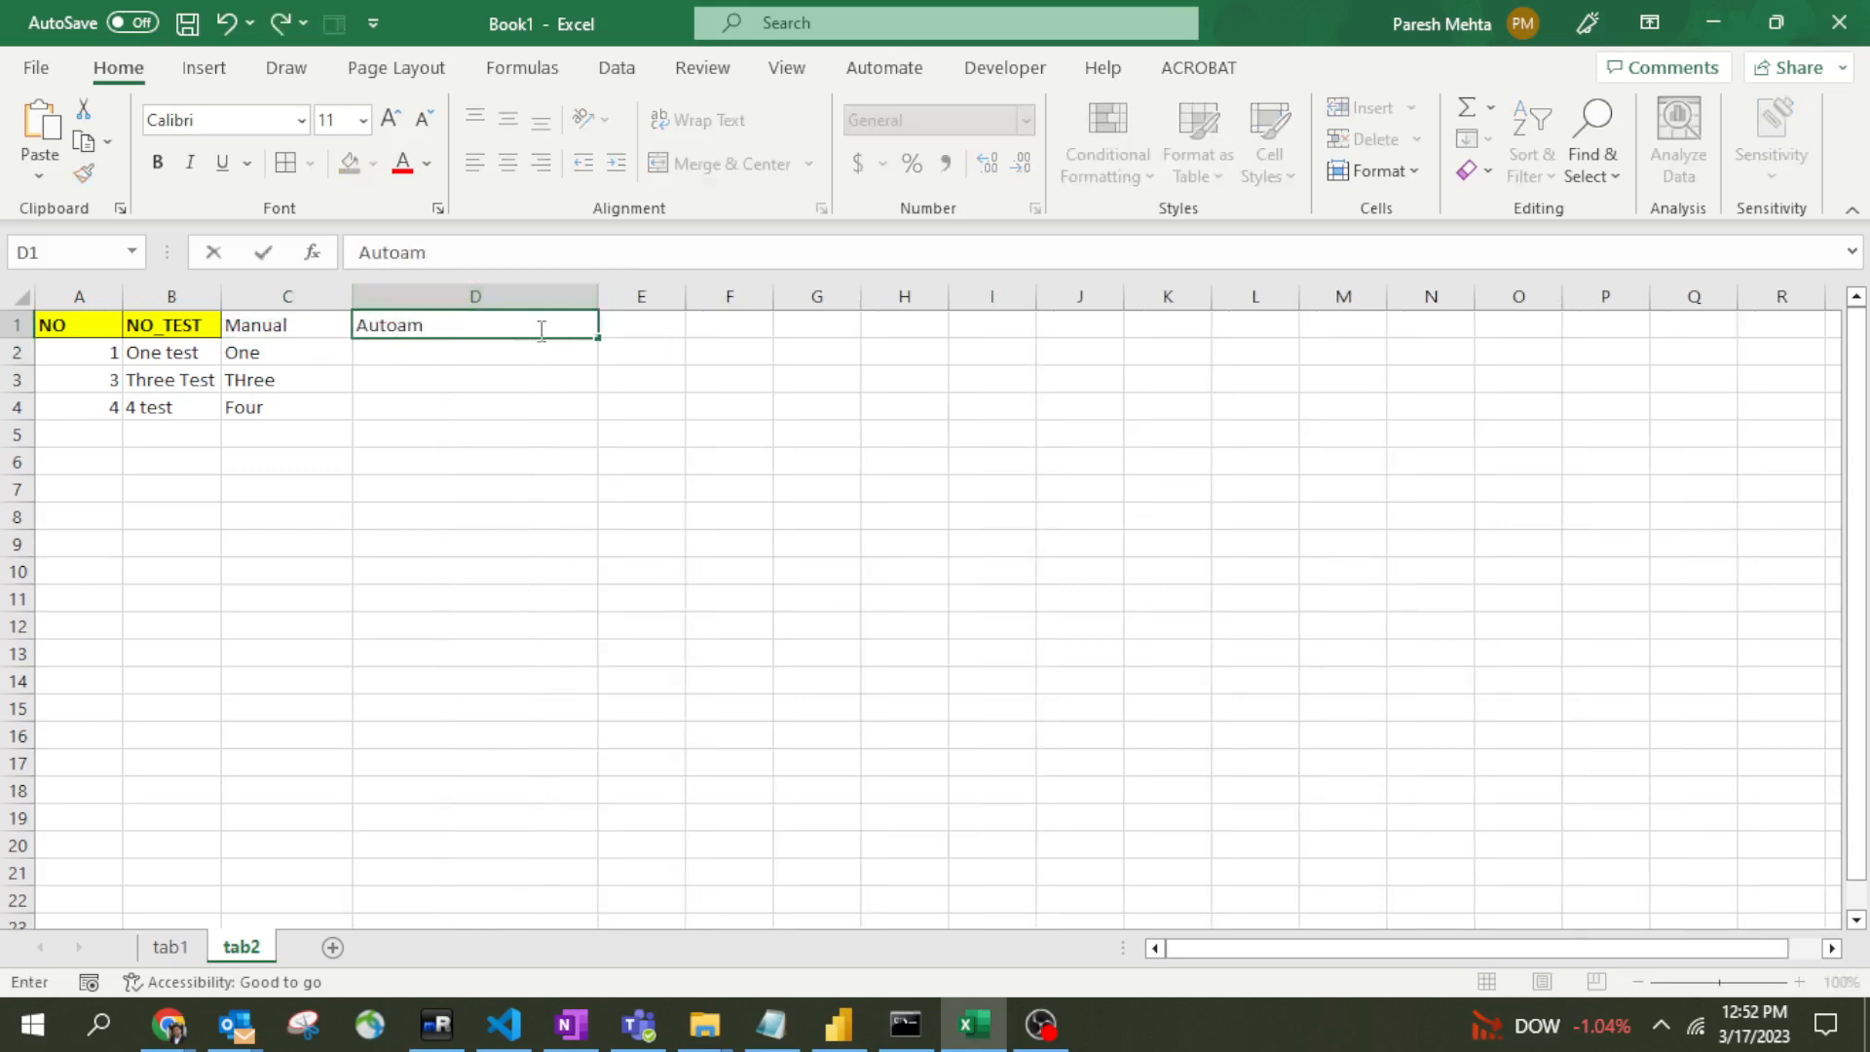
{"action": "key", "text": "BackSpace"}
{"action": "key", "text": "BackSpace"}
{"action": "type", "text": "mated Wa"}
{"action": "key", "text": "BackSpace"}
{"action": "key", "text": "BackSpace"}
{"action": "key", "text": "BackSpace"}
{"action": "key", "text": "BackSpace"}
{"action": "key", "text": "BackSpace"}
{"action": "key", "text": "BackSpace"}
{"action": "key", "text": "BackSpace"}
{"action": "key", "text": "BackSpace"}
{"action": "key", "text": "BackSpace"}
{"action": "key", "text": "BackSpace"}
{"action": "key", "text": "BackSpace"}
{"action": "key", "text": "BackSpace"}
{"action": "type", "text": "vlooku"}
{"action": "key", "text": "BackSpace"}
{"action": "type", "text": "up way"}
{"action": "key", "text": "Return"}
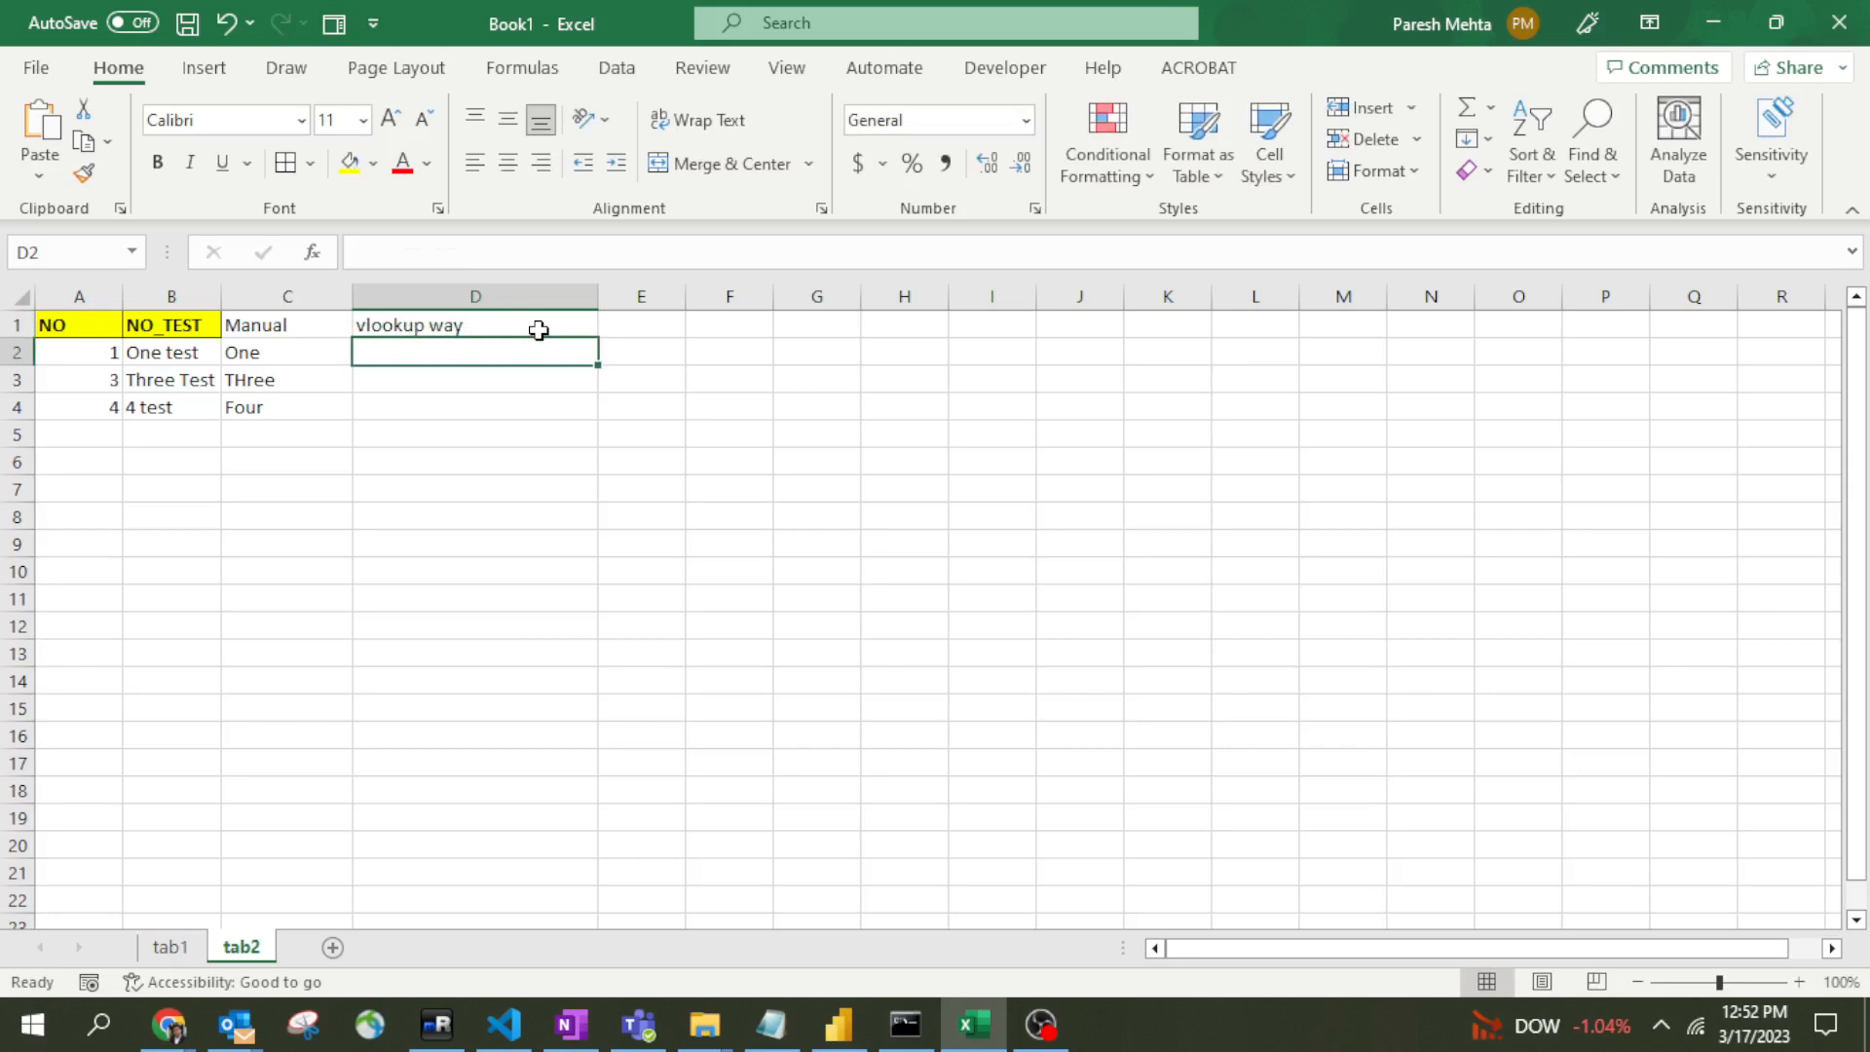
Step: Start a VLOOKUP formula in D2 that uses cell A2 as the lookup value
{"action": "type", "text": "="}
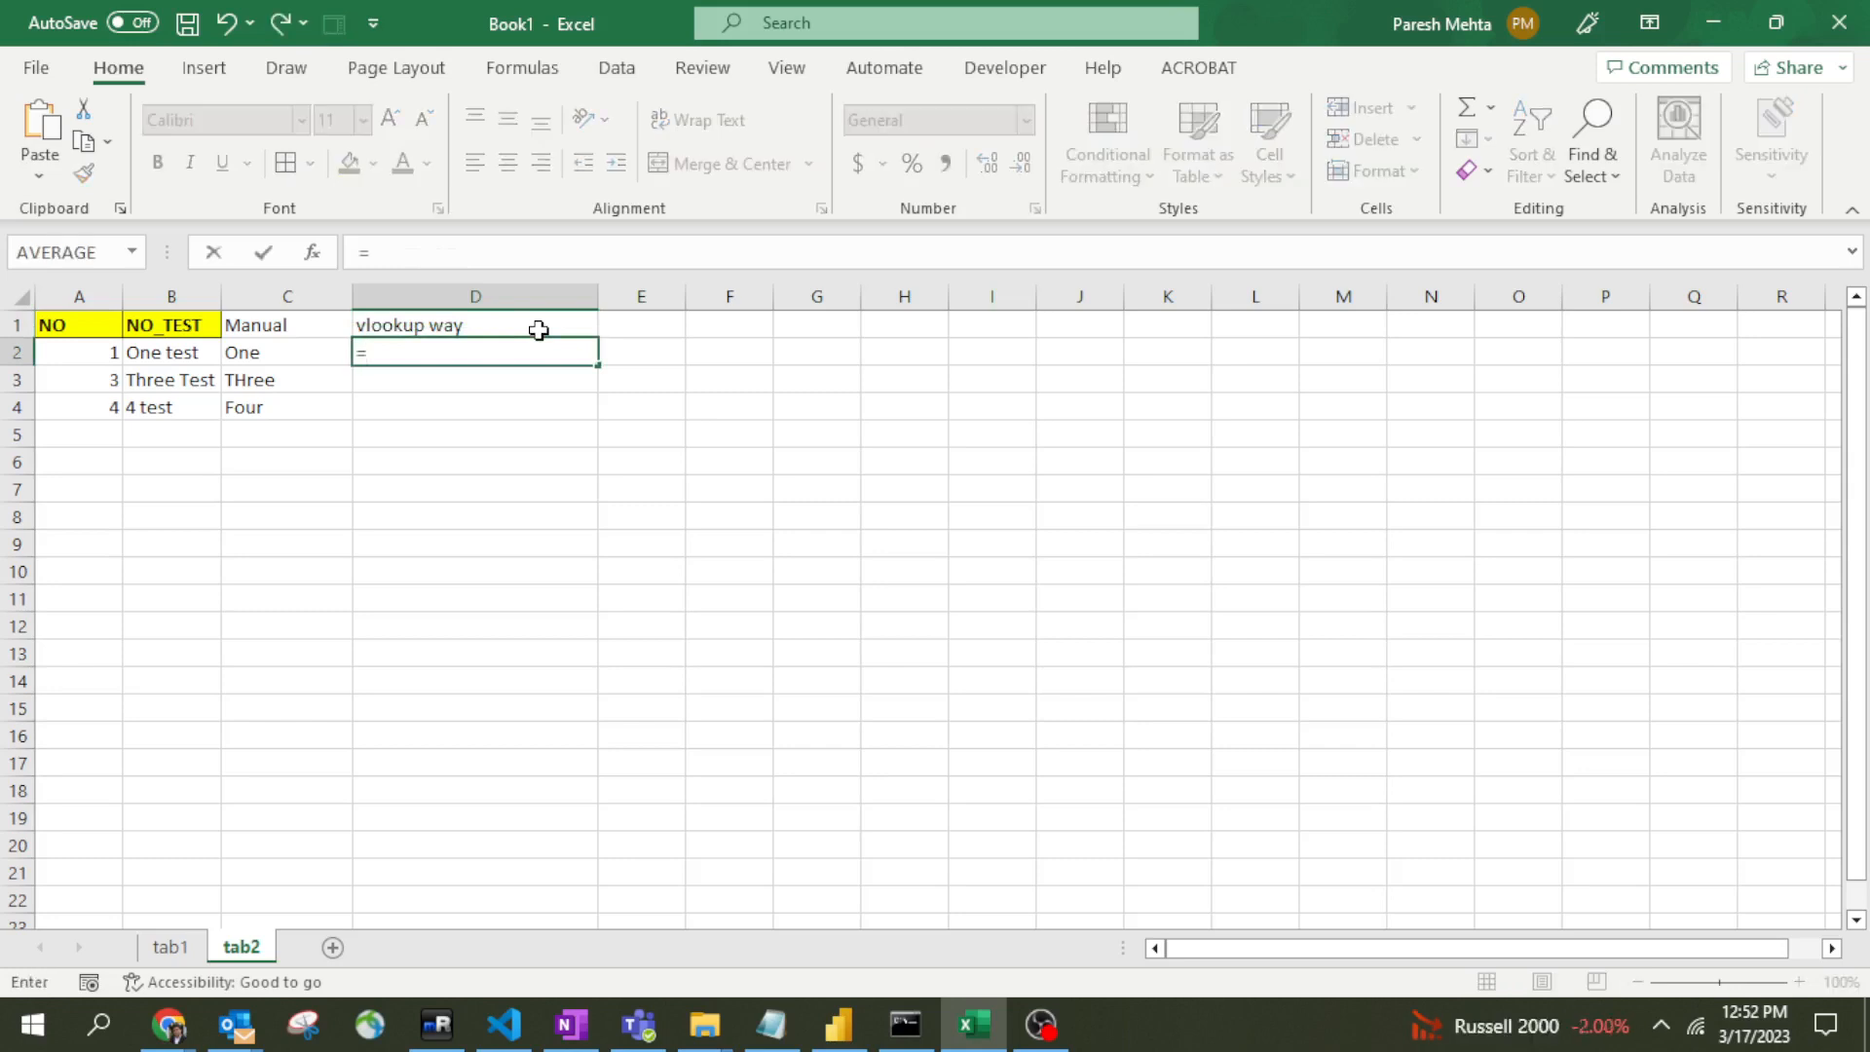
{"action": "type", "text": "vlooju"}
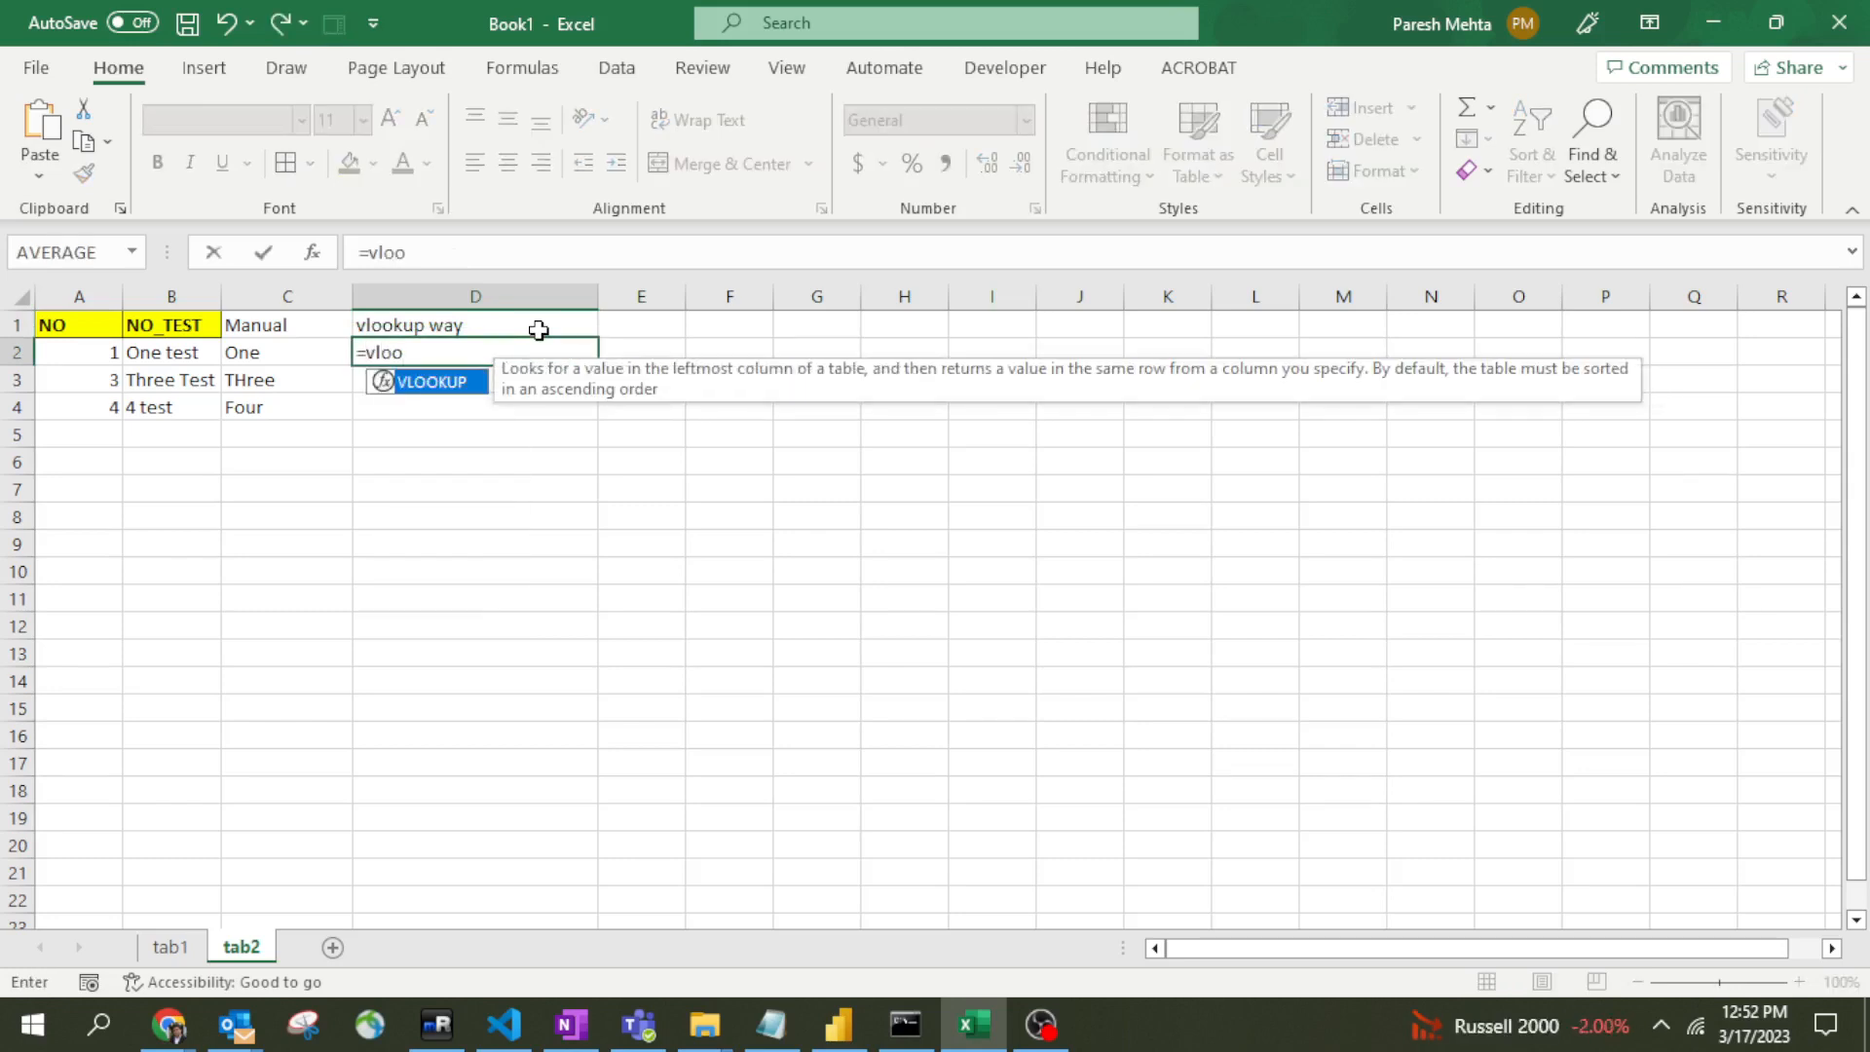
{"action": "key", "text": "BackSpace"}
{"action": "key", "text": "BackSpace"}
{"action": "type", "text": "kup("}
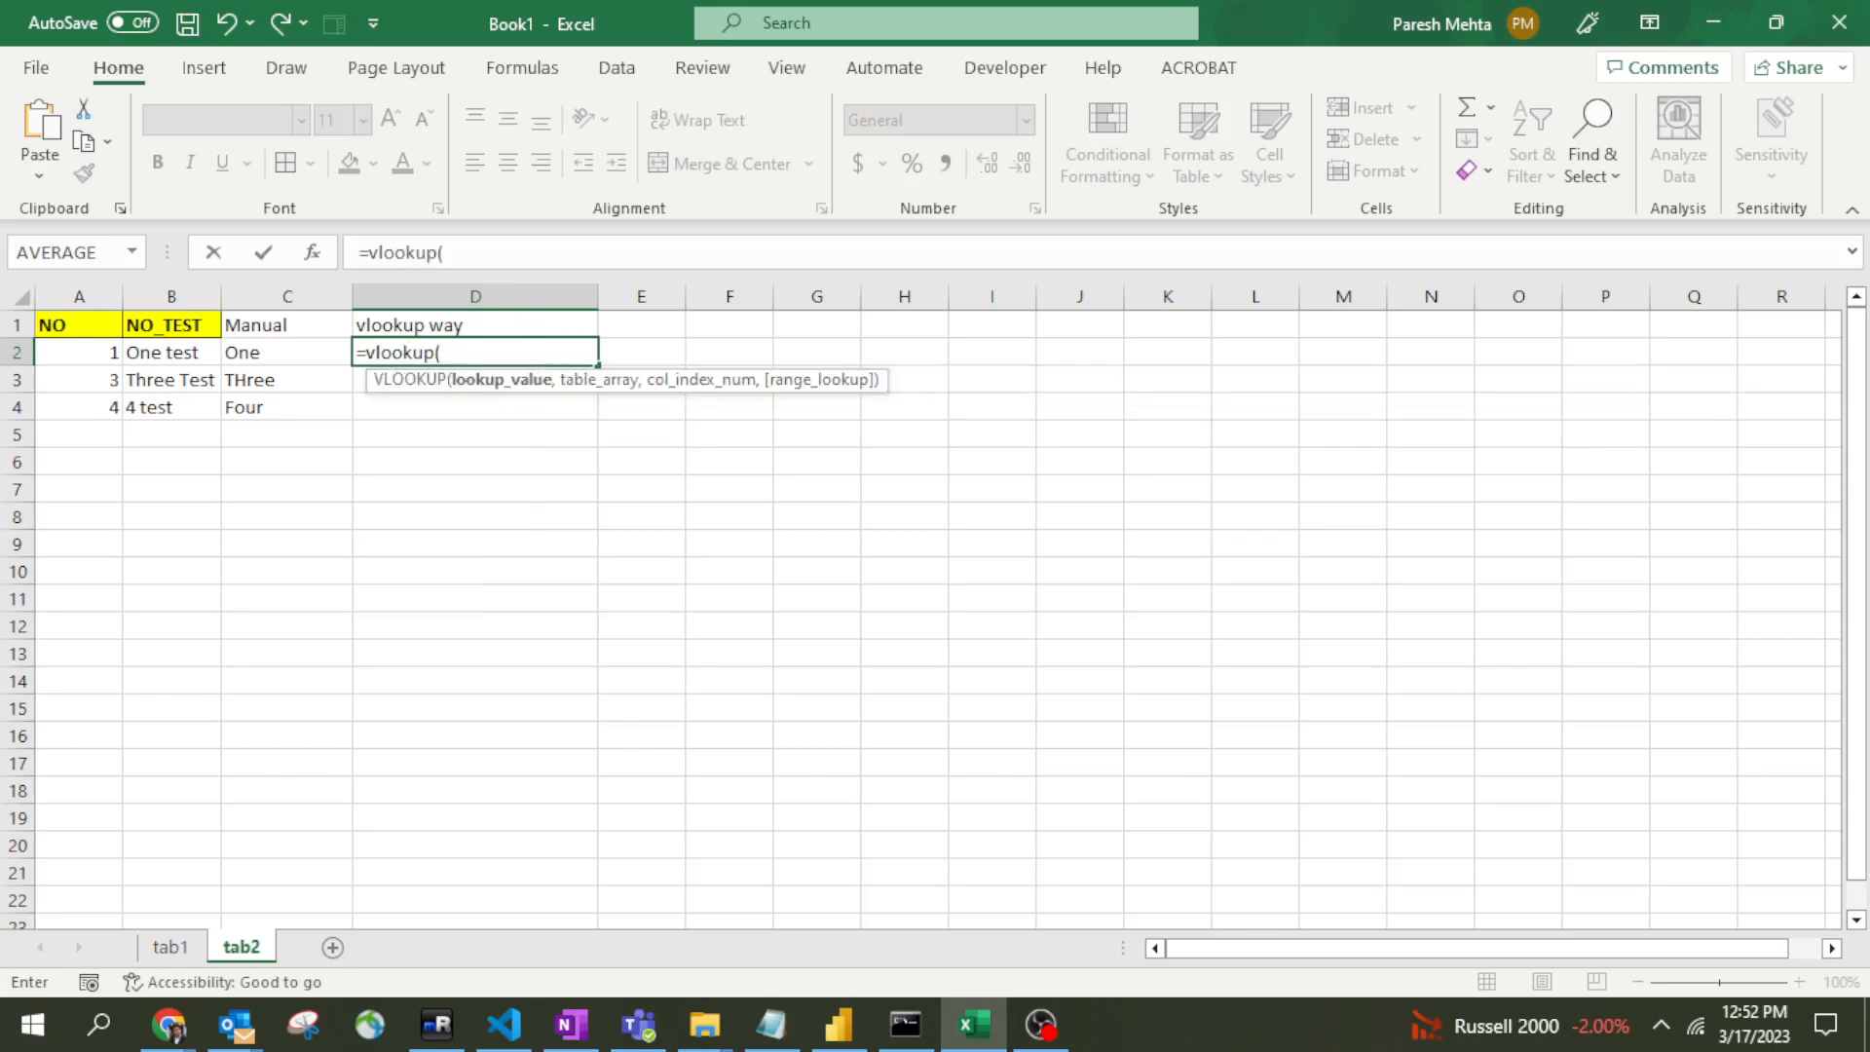
{"action": "left_click", "coordinate": [98, 351]}
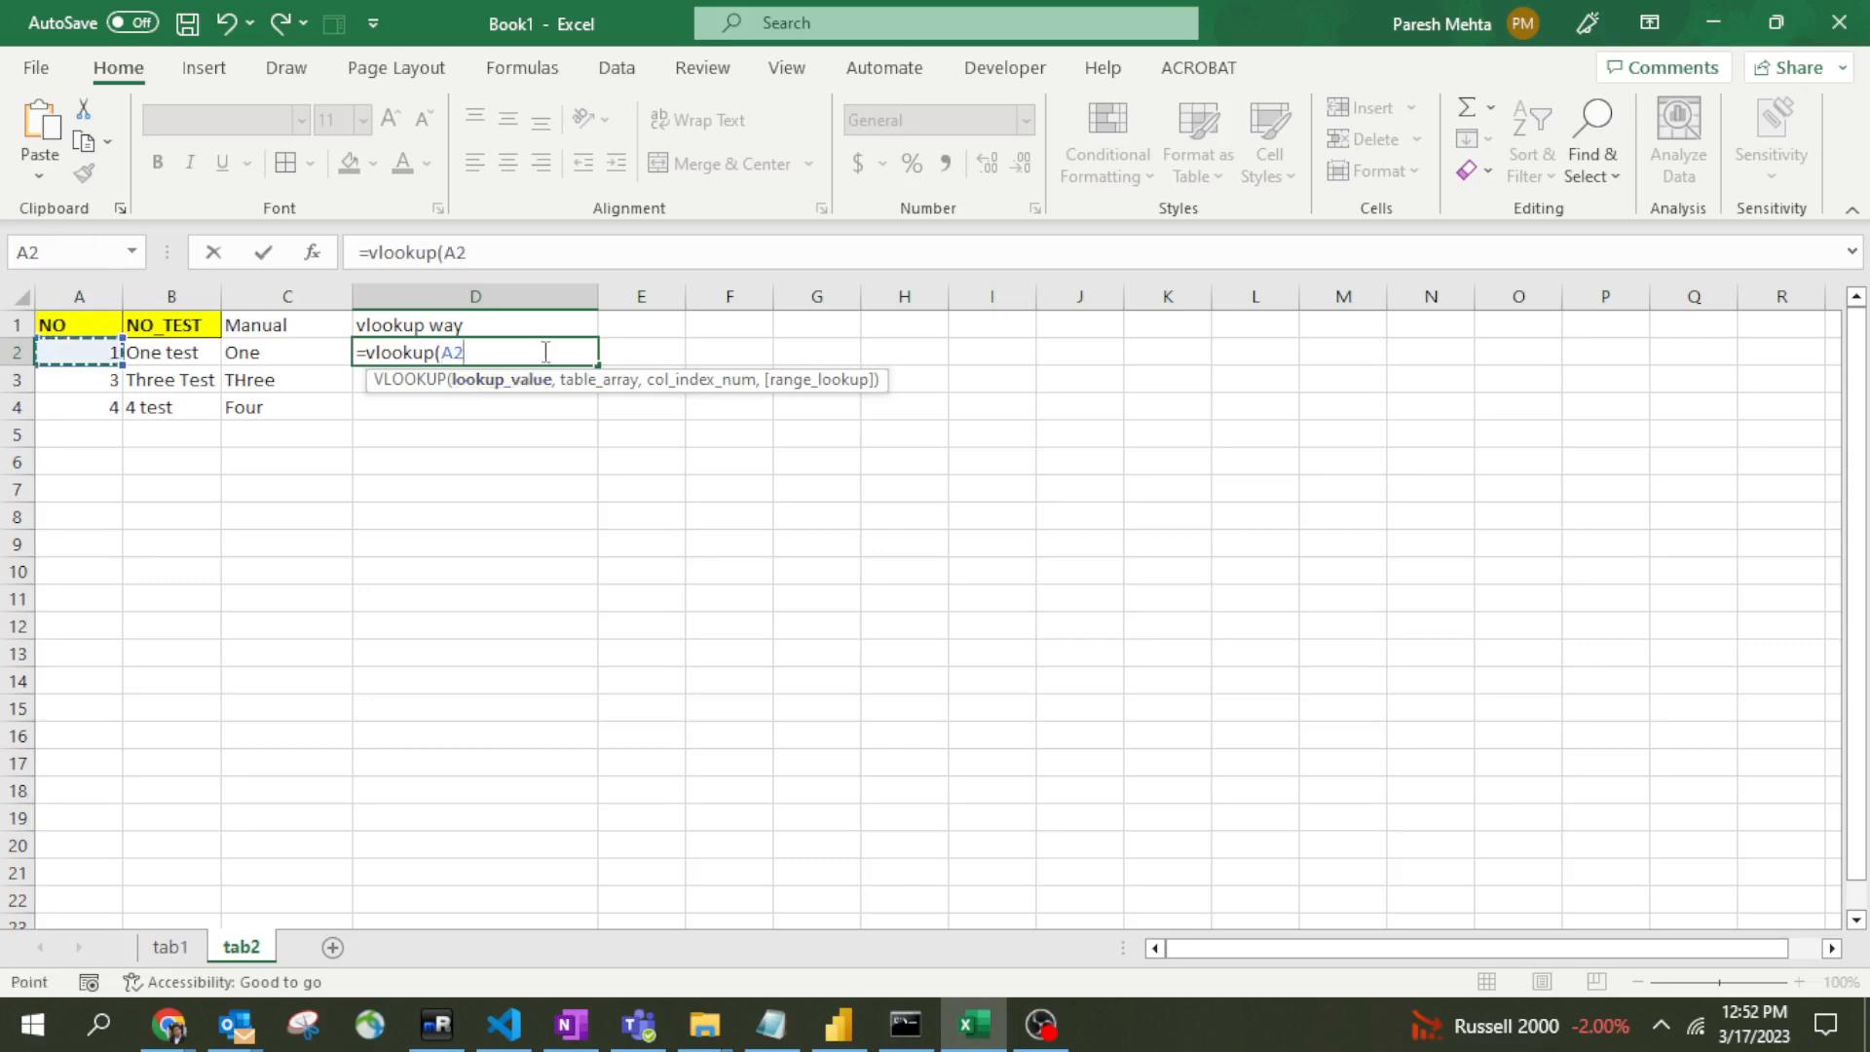
{"action": "type", "text": ","}
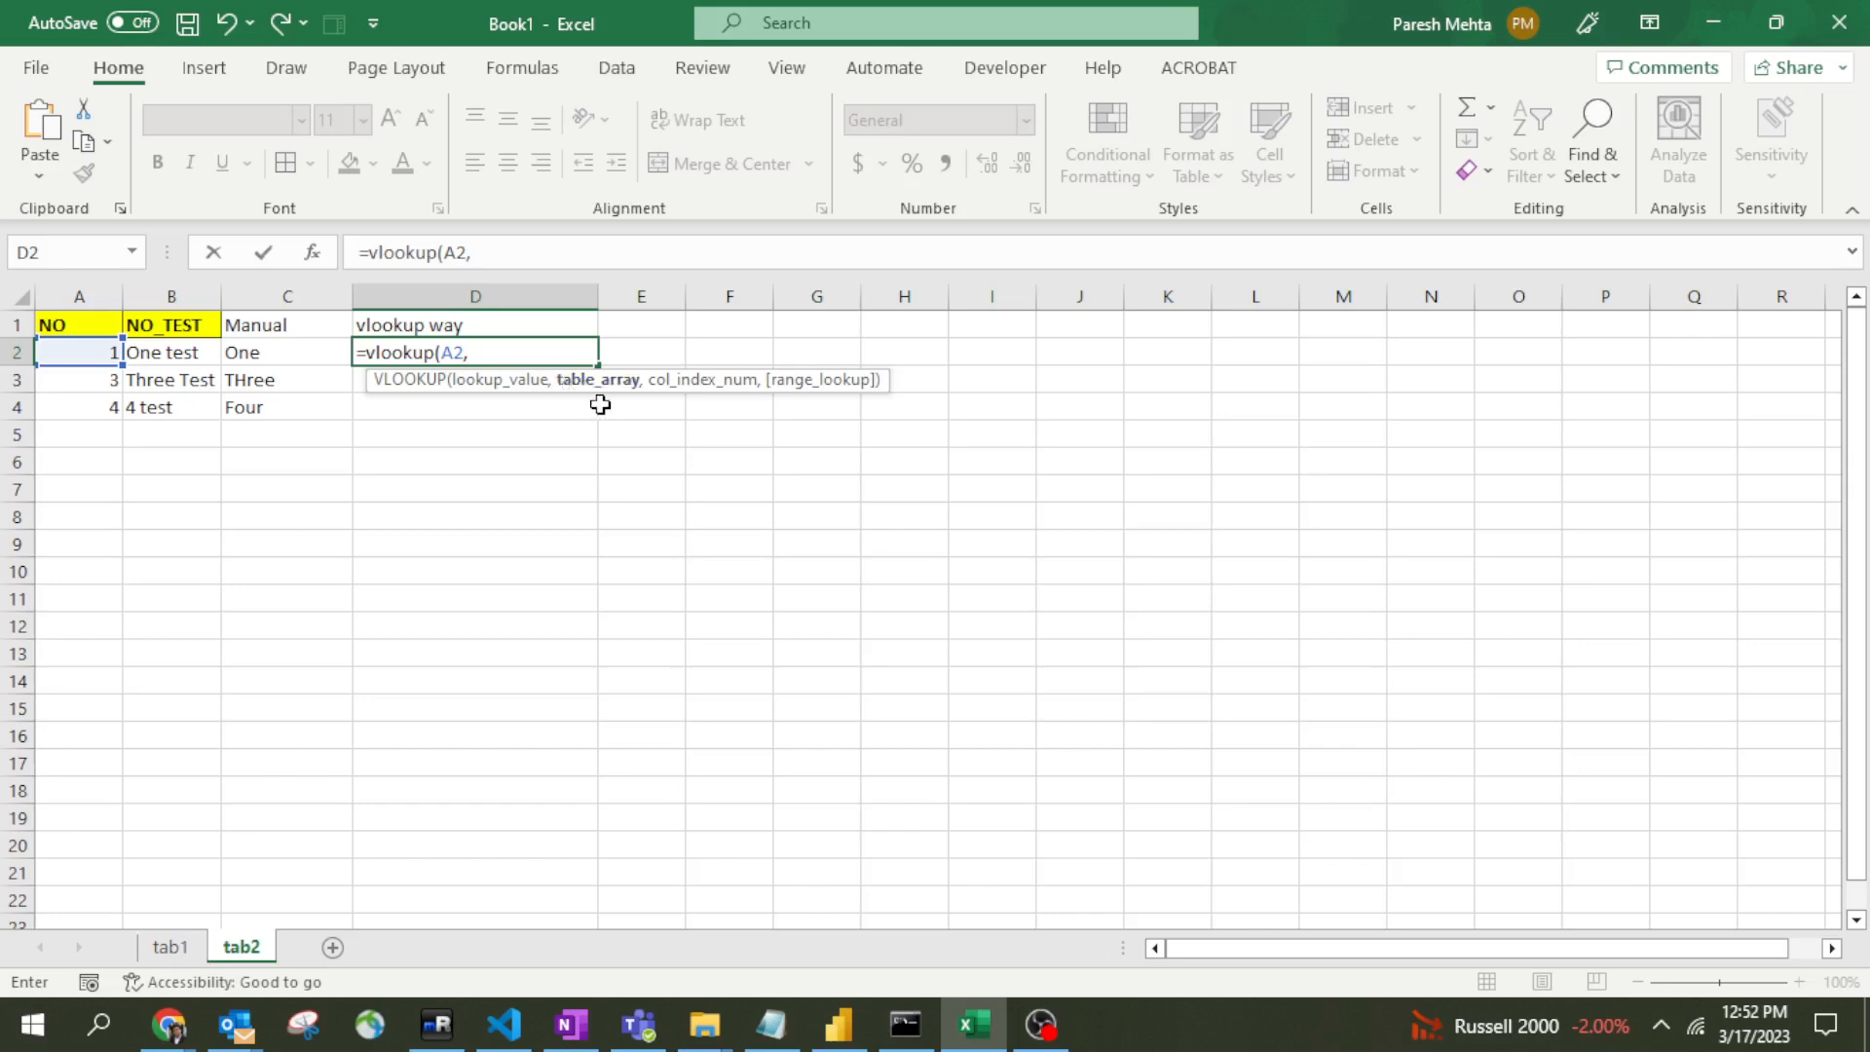
Step: Set the VLOOKUP table array to the range A2:B5 on tab1 and return to the formula on tab2
{"action": "left_click", "coordinate": [168, 946]}
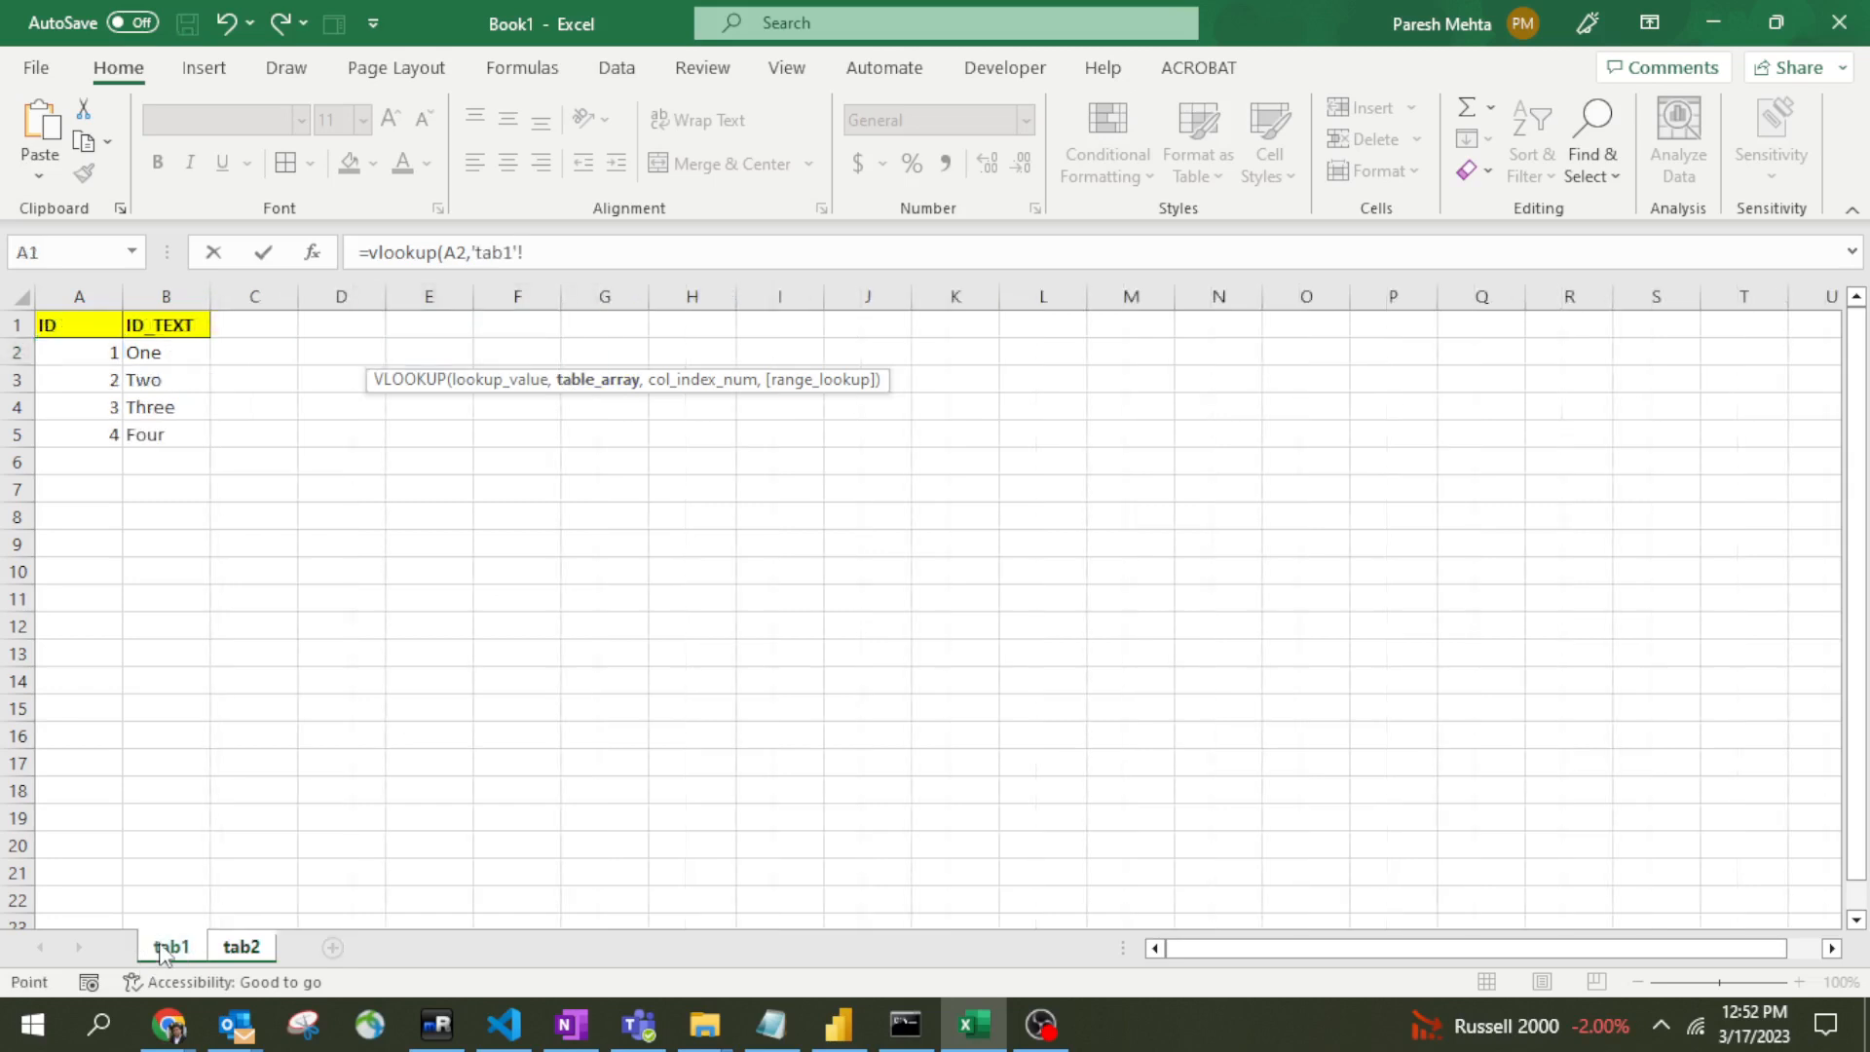
{"action": "left_click", "coordinate": [89, 356]}
{"action": "left_click_drag", "start_coordinate": [89, 356], "coordinate": [171, 440]}
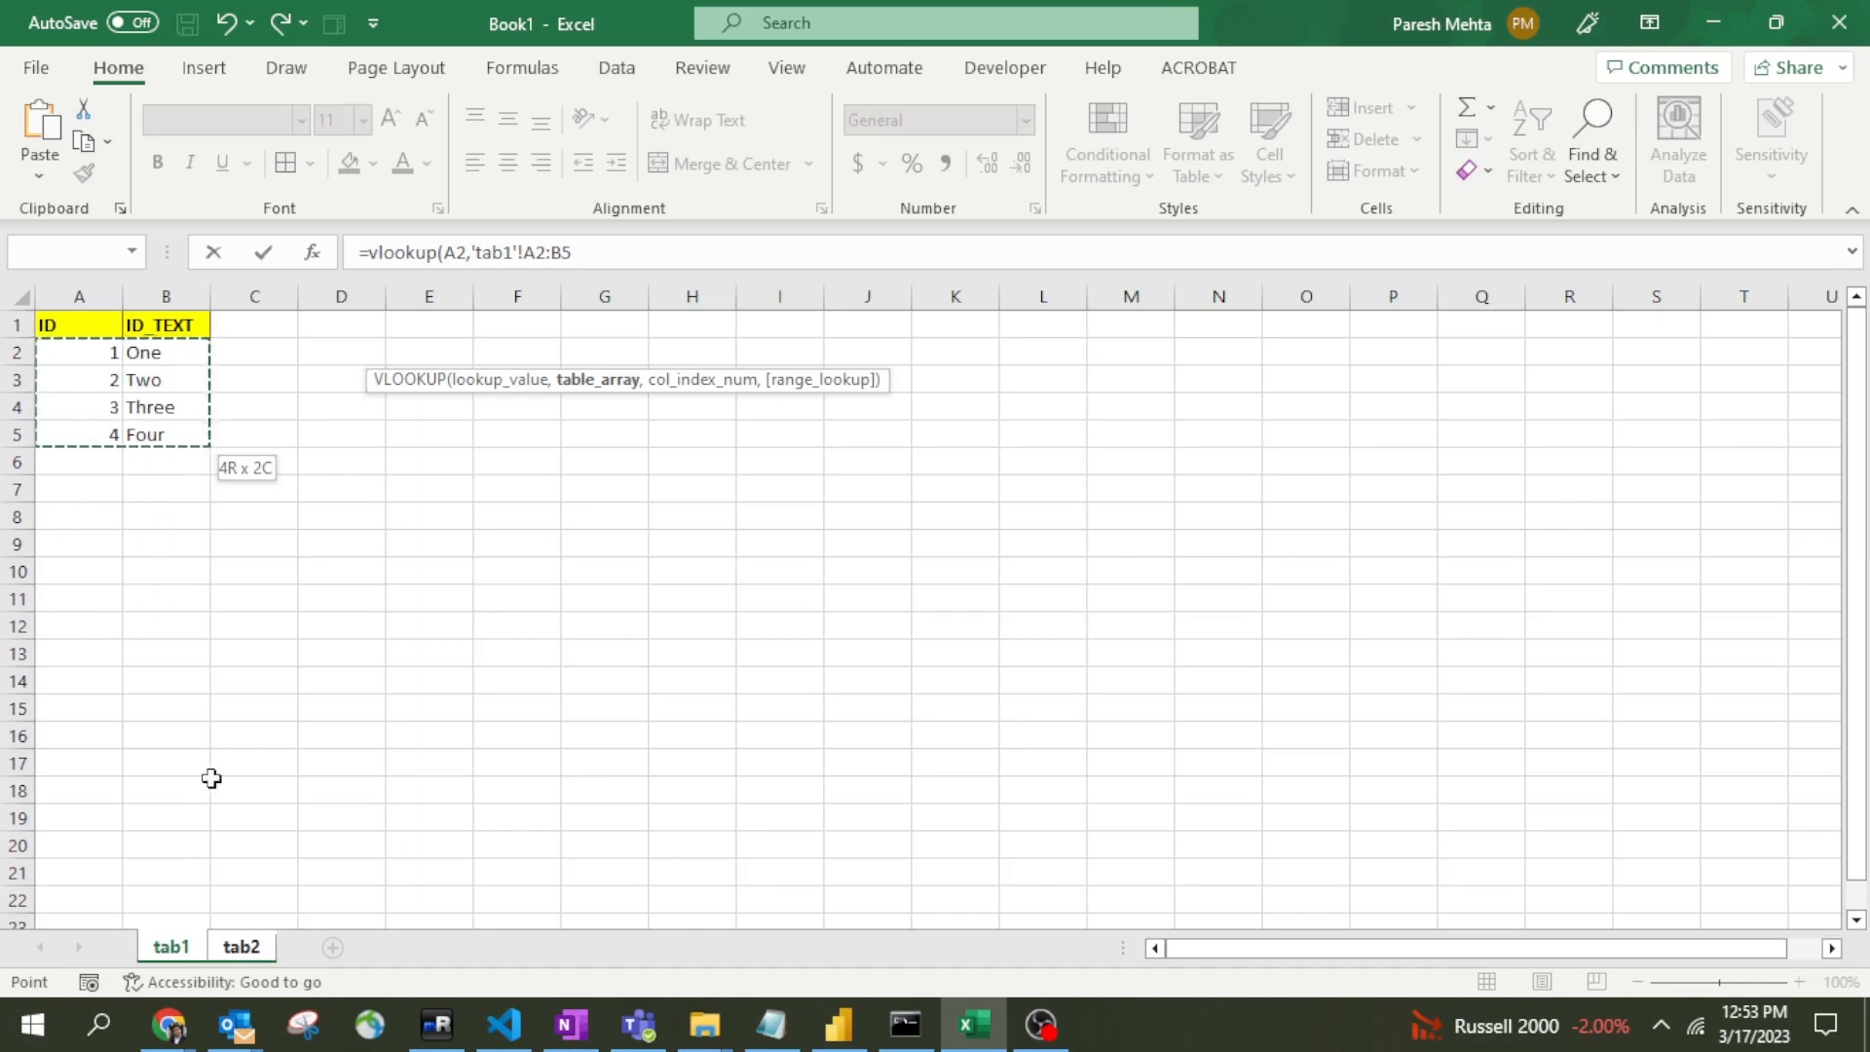
{"action": "left_click", "coordinate": [638, 253]}
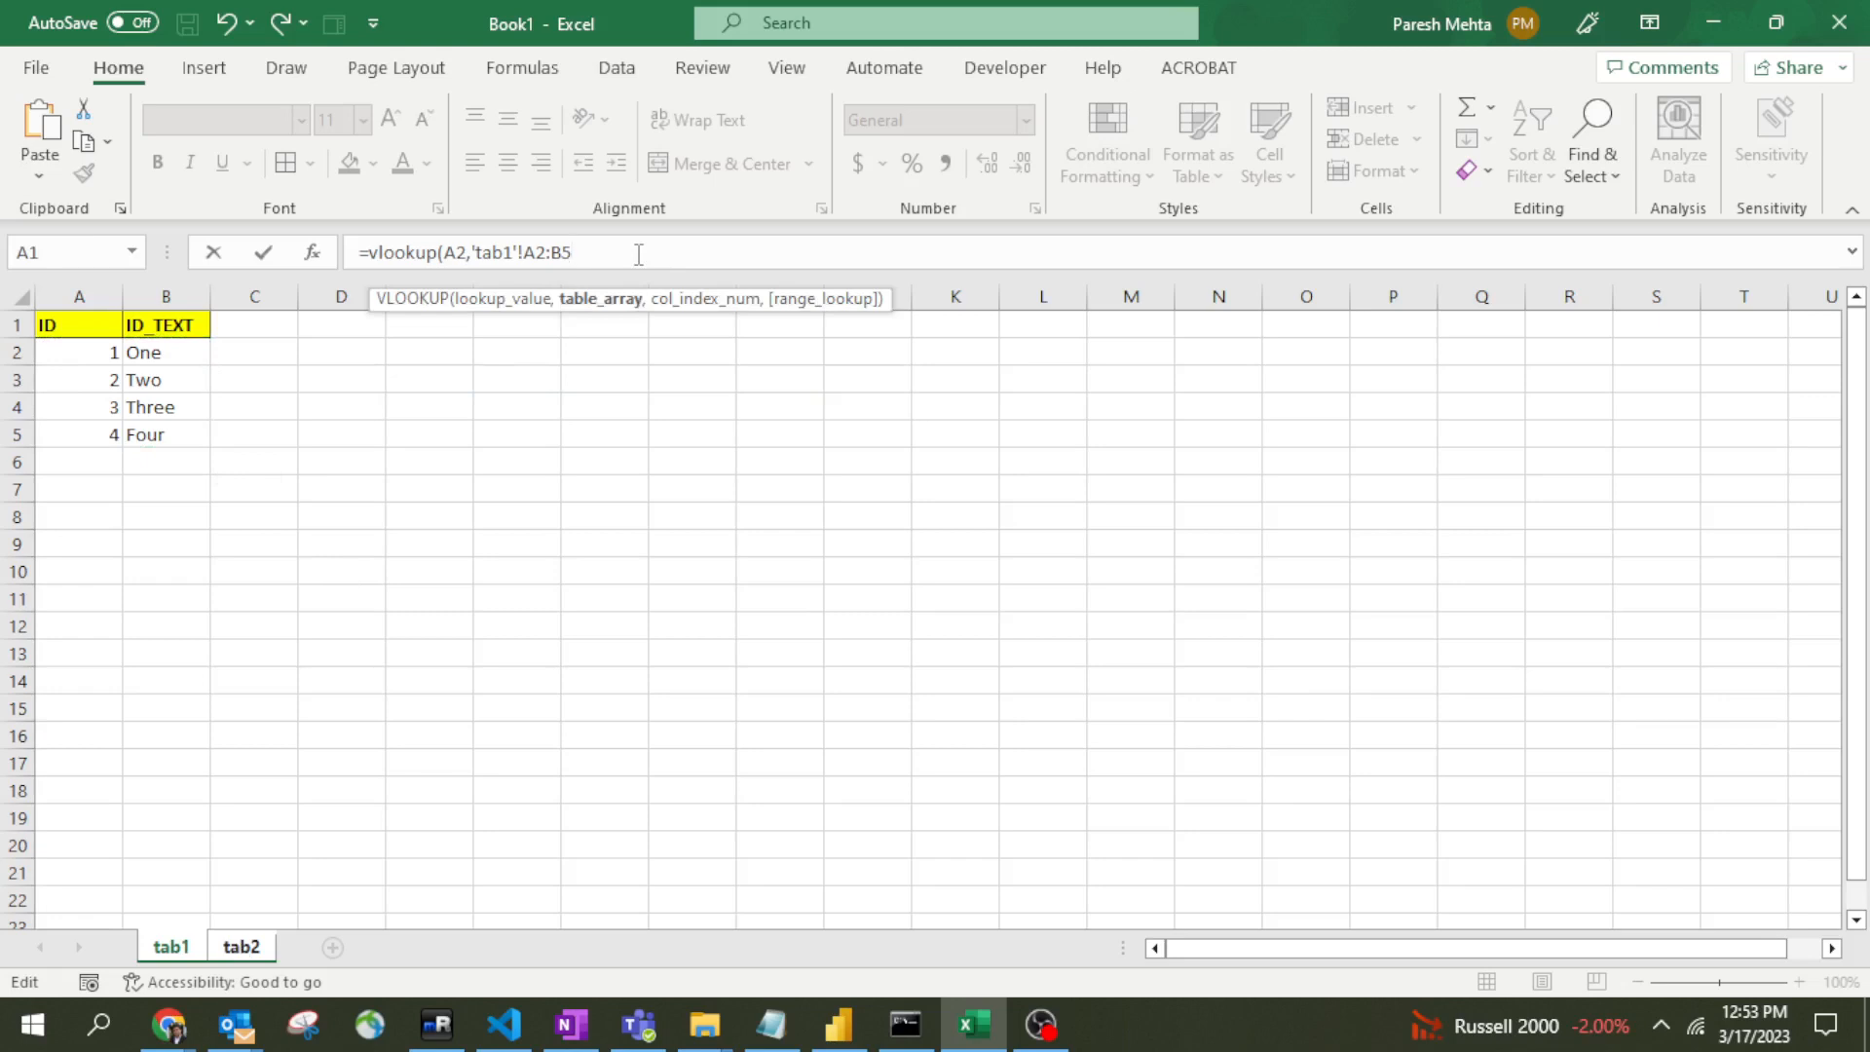
{"action": "left_click", "coordinate": [255, 951]}
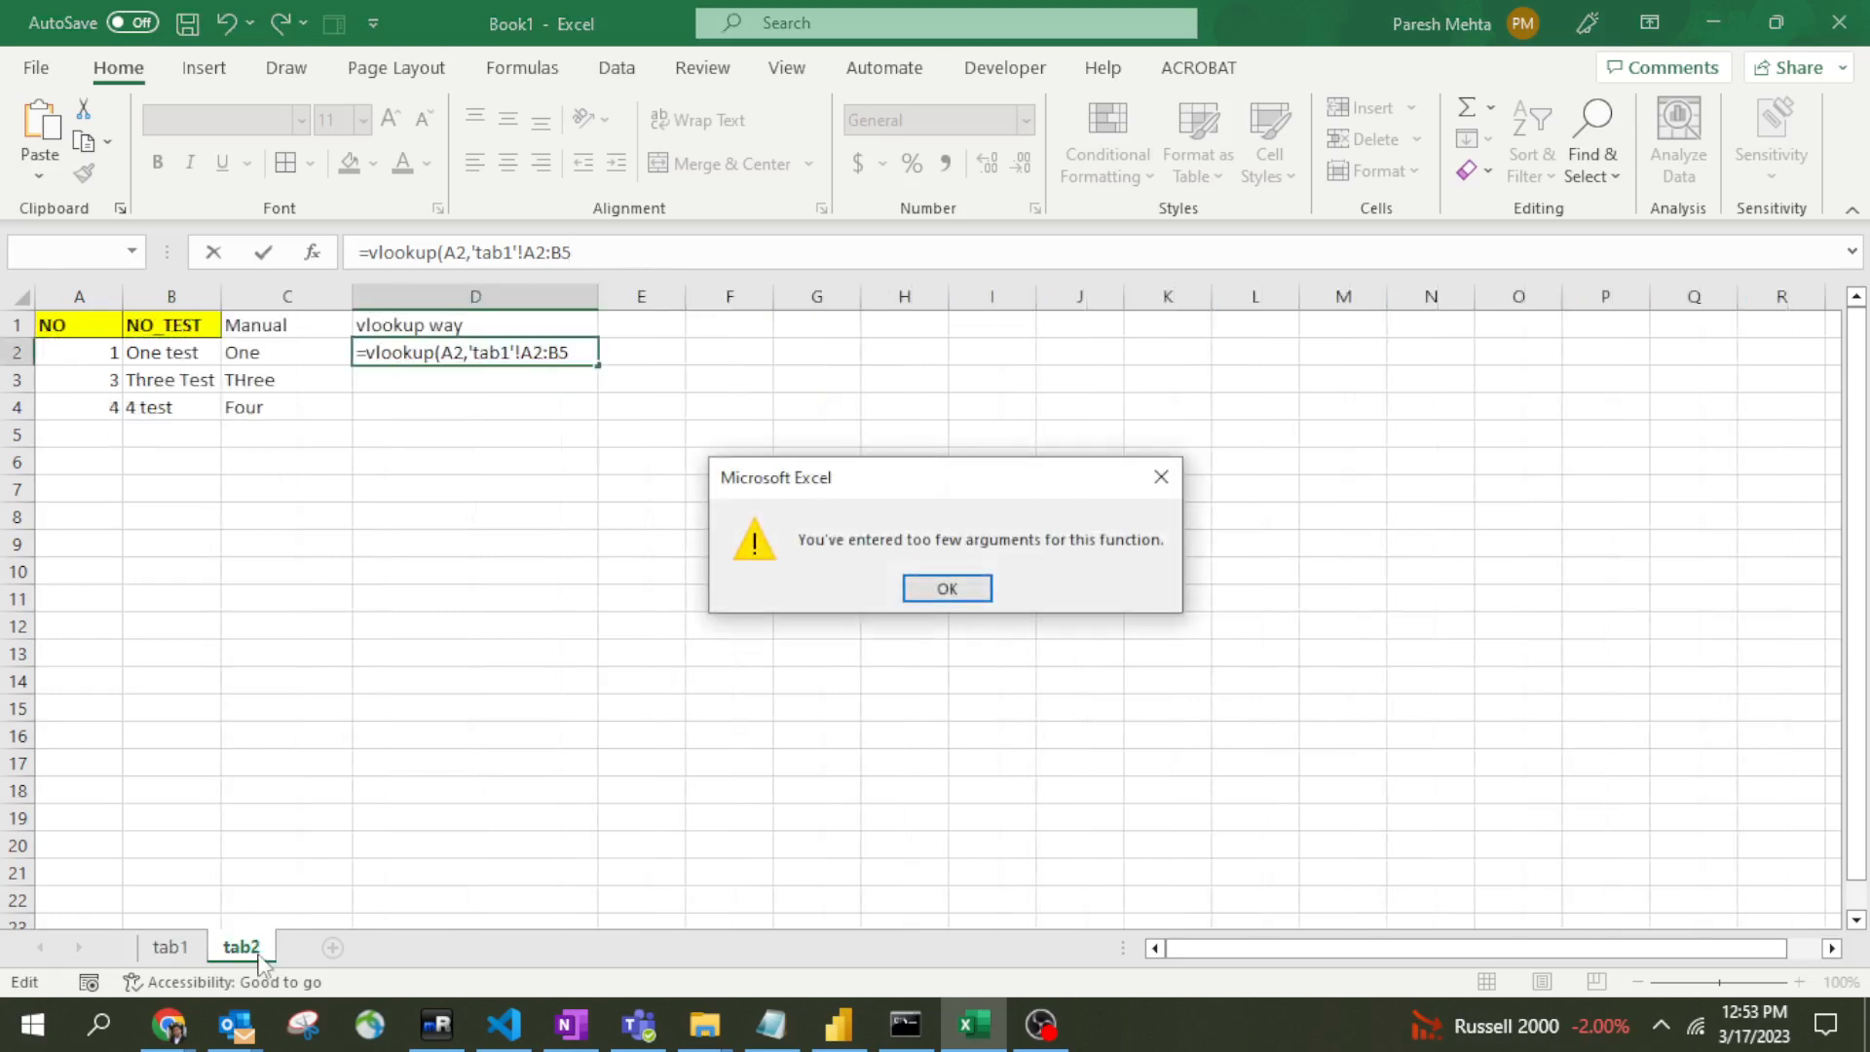
{"action": "left_click", "coordinate": [949, 590]}
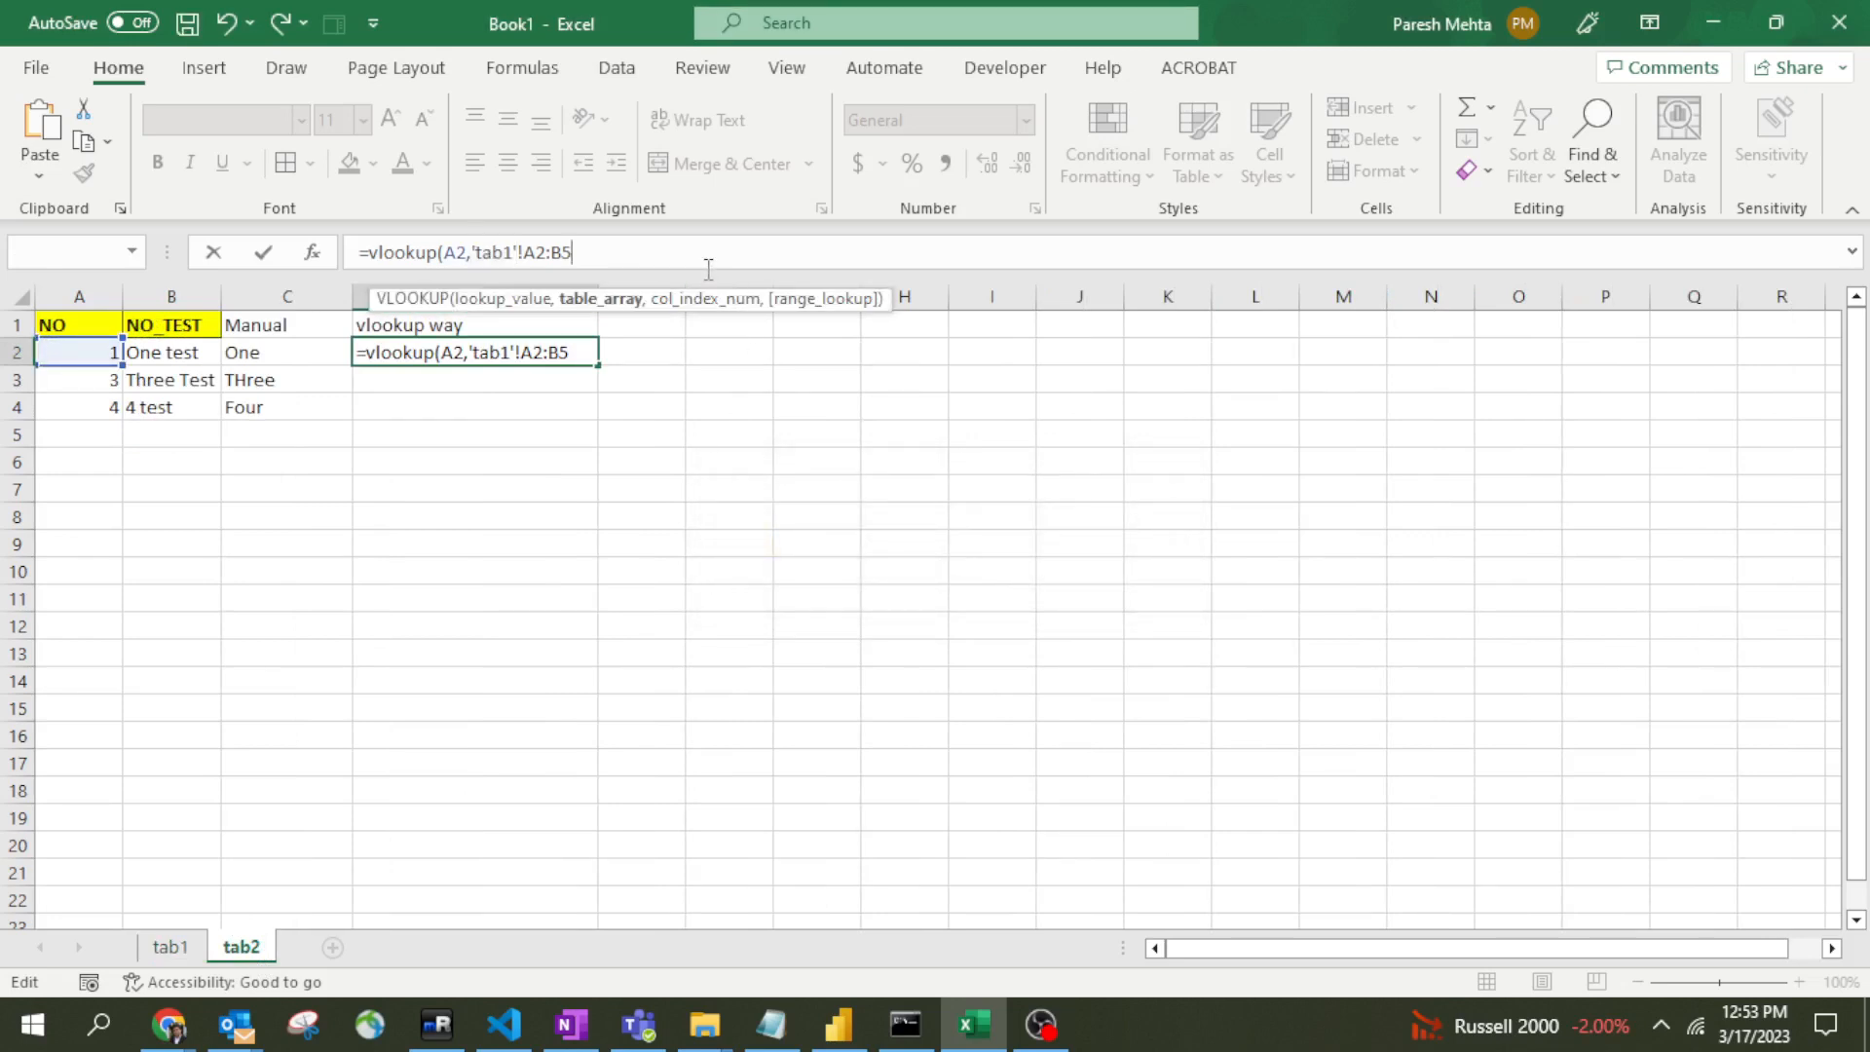
Step: Complete the D2 VLOOKUP formula with column index 2 and FALSE for an exact match
{"action": "type", "text": ","}
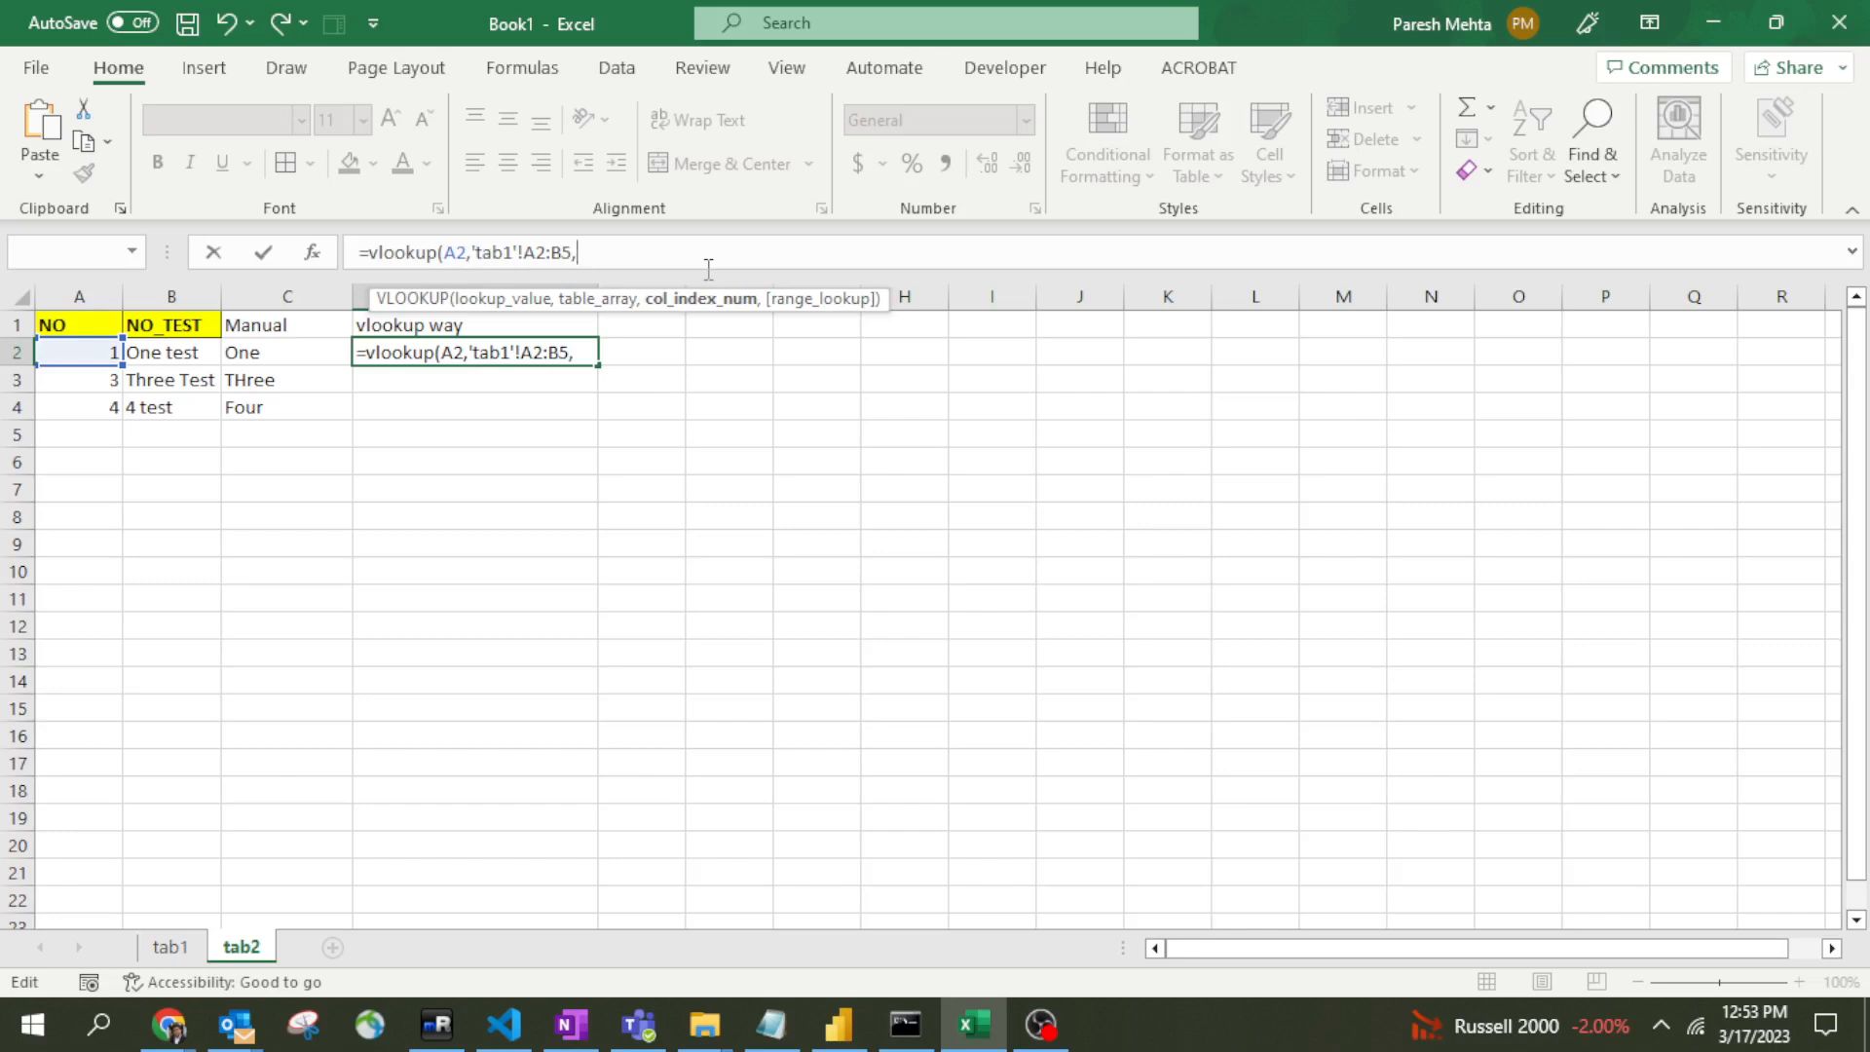
{"action": "type", "text": "2,"}
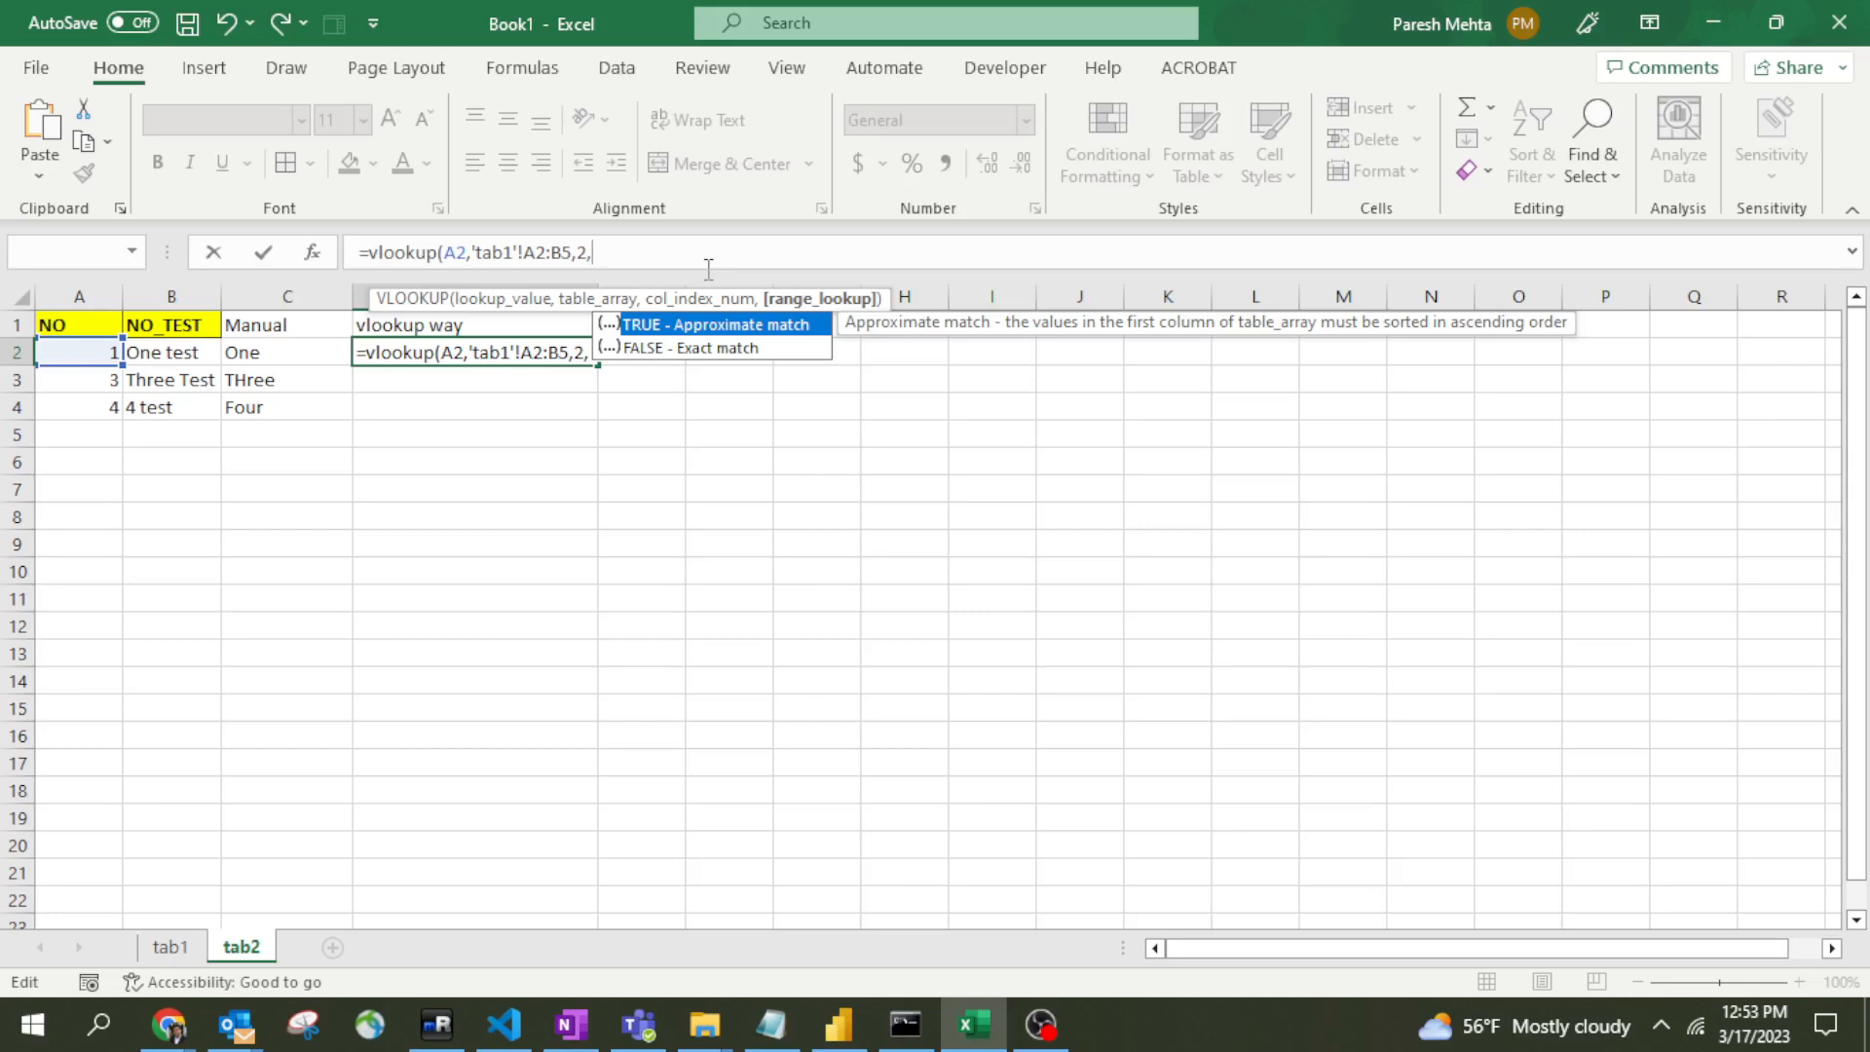
{"action": "type", "text": "FALSE)"}
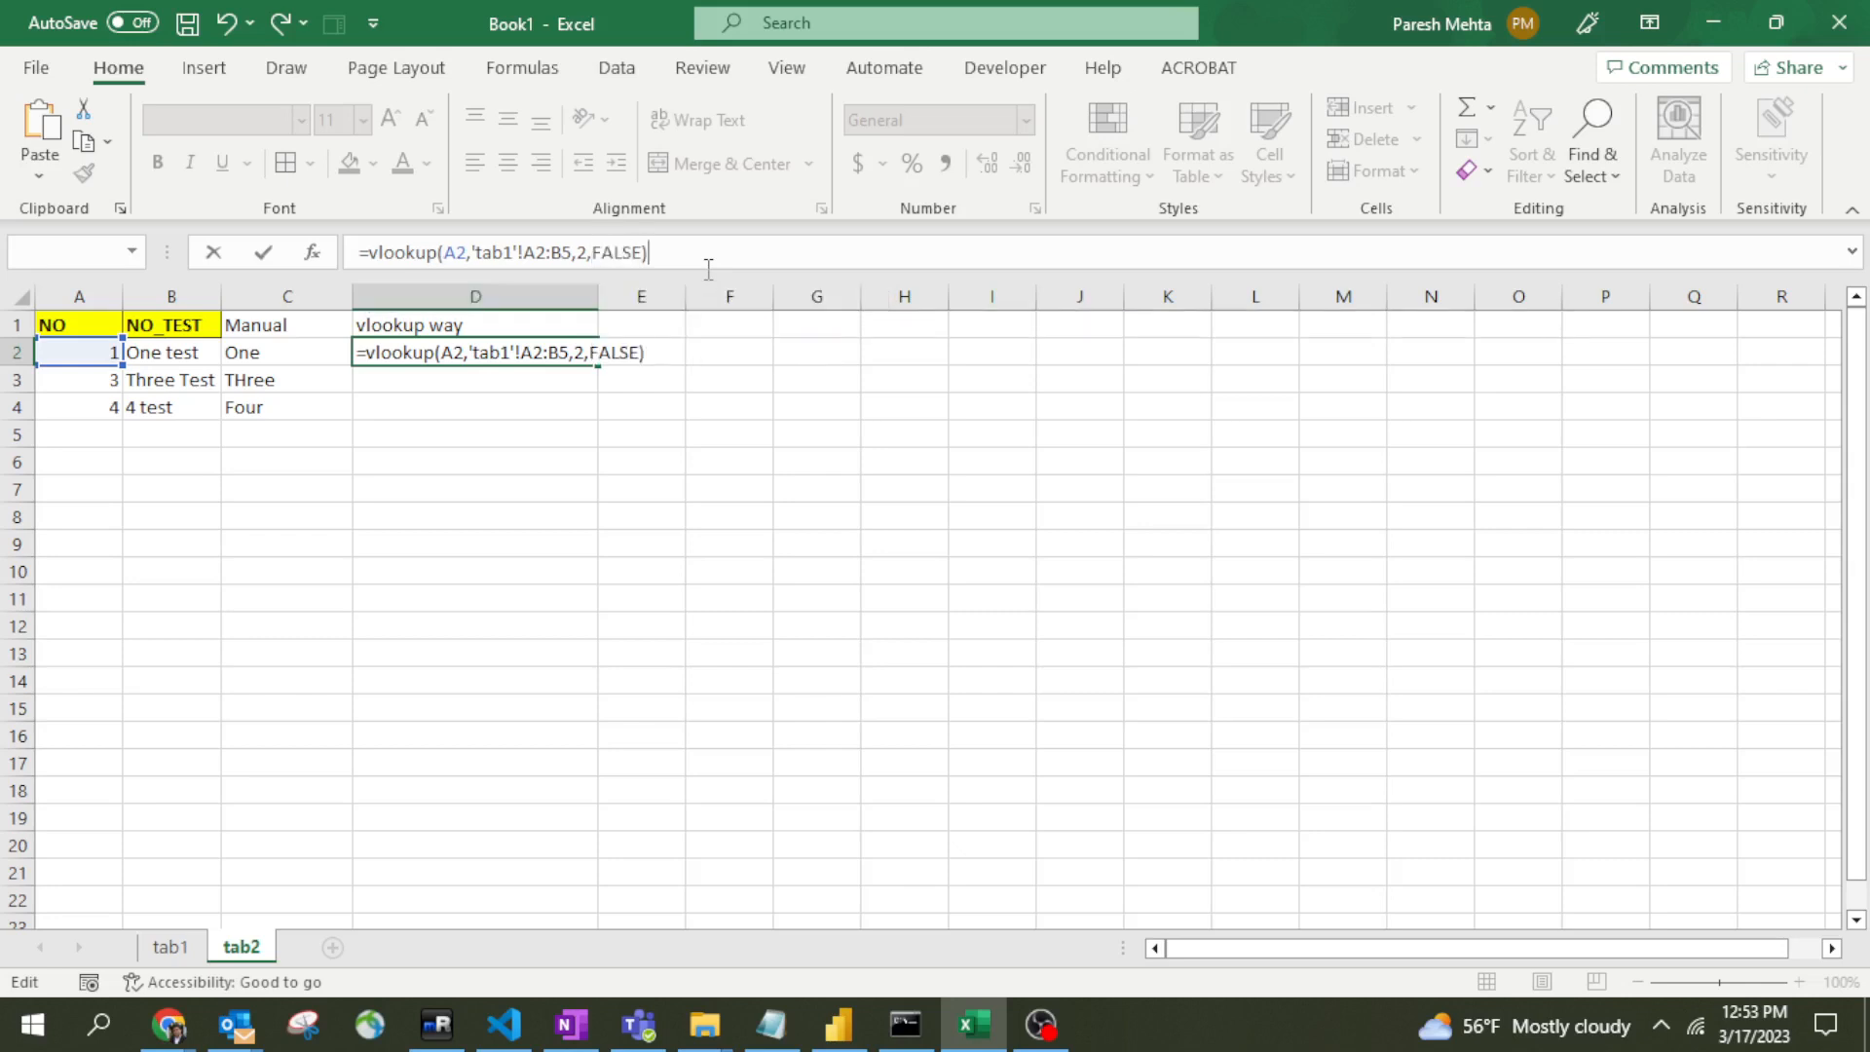
{"action": "key", "text": "Return"}
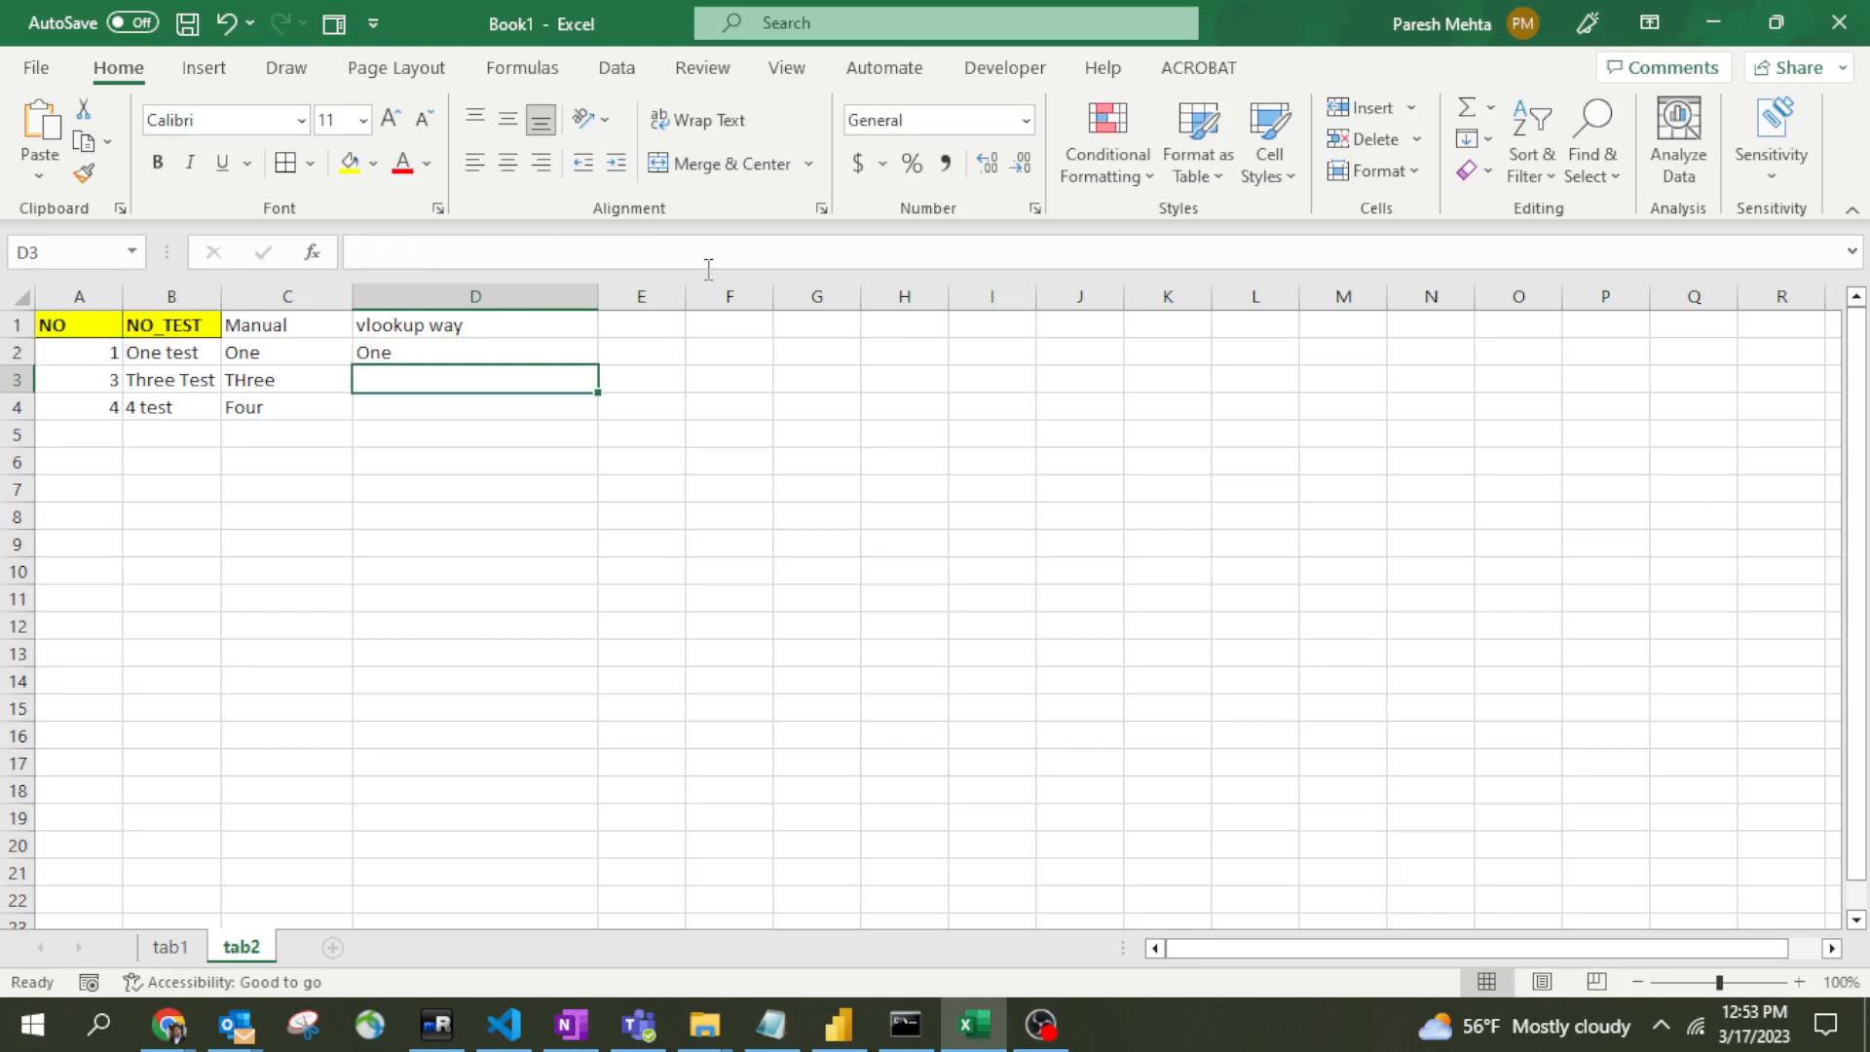
Step: Fill the VLOOKUP formula from D2 down to D4 and inspect the copied formula in D3
{"action": "left_click", "coordinate": [548, 358]}
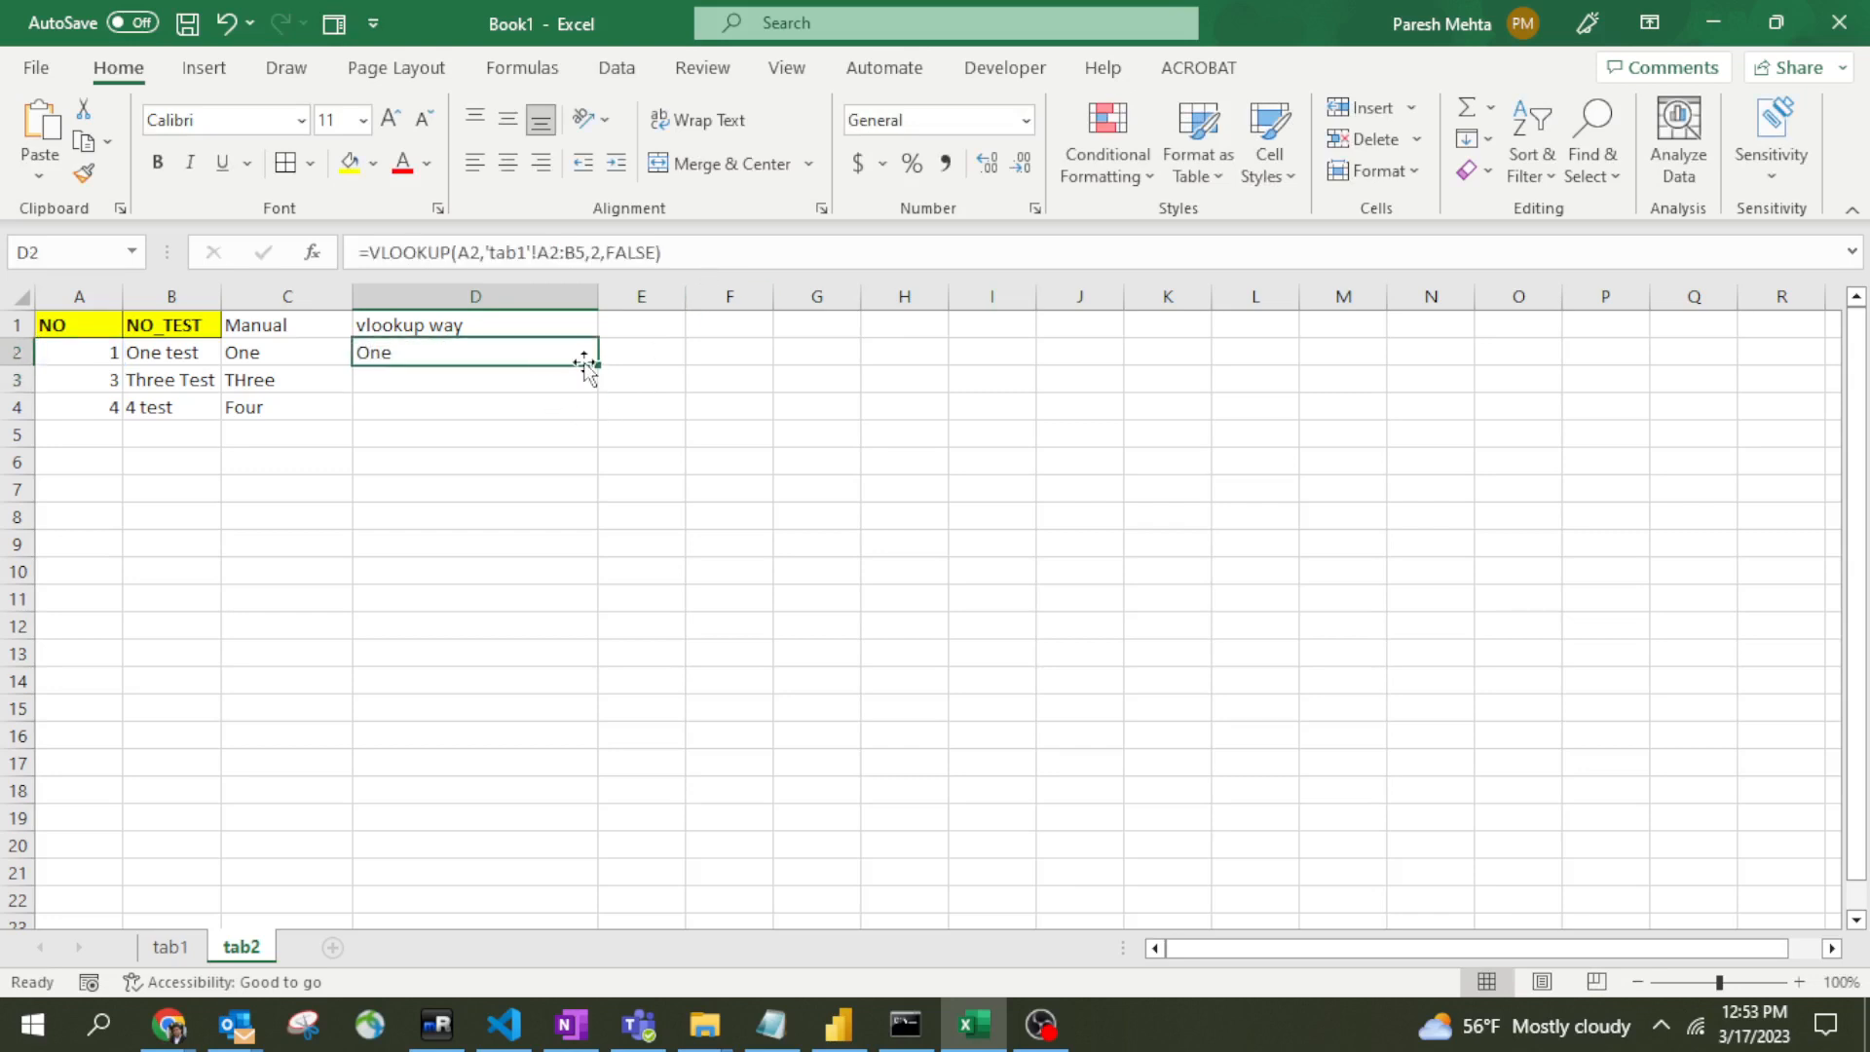
{"action": "left_click_drag", "start_coordinate": [598, 371], "coordinate": [590, 421]}
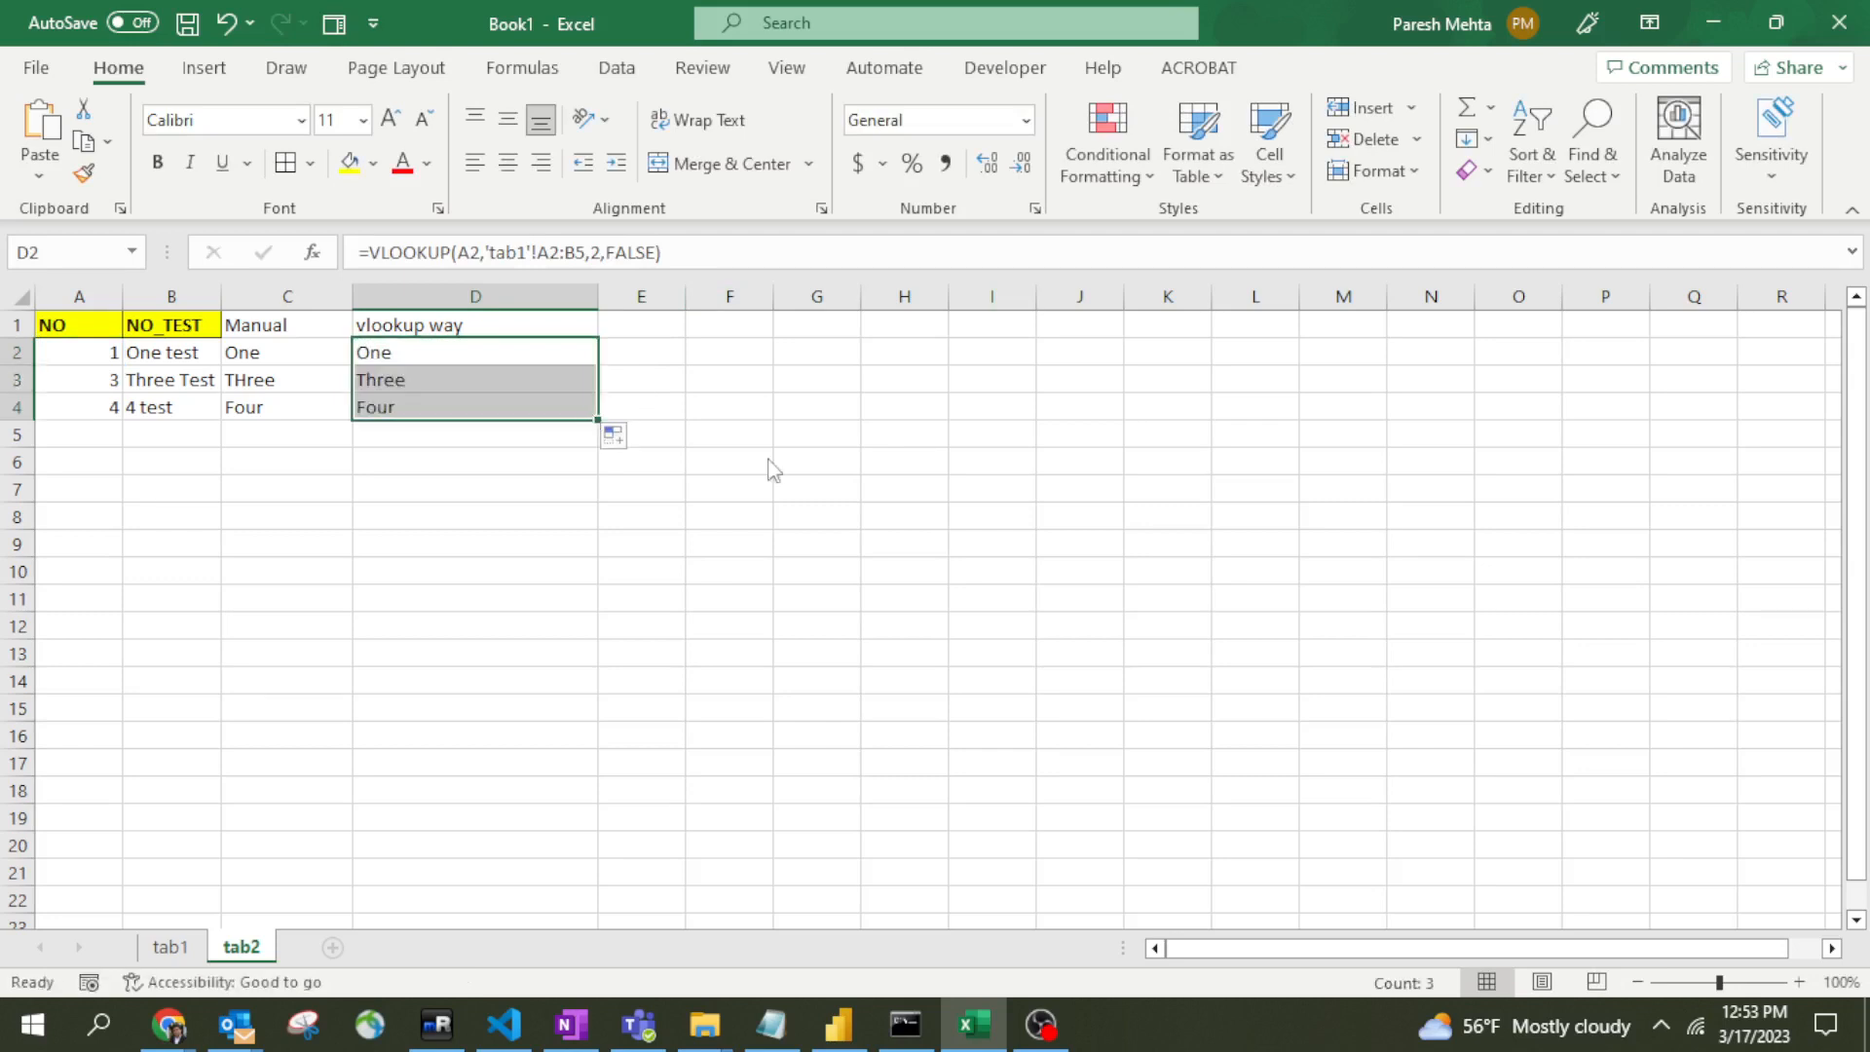
{"action": "left_click", "coordinate": [467, 390]}
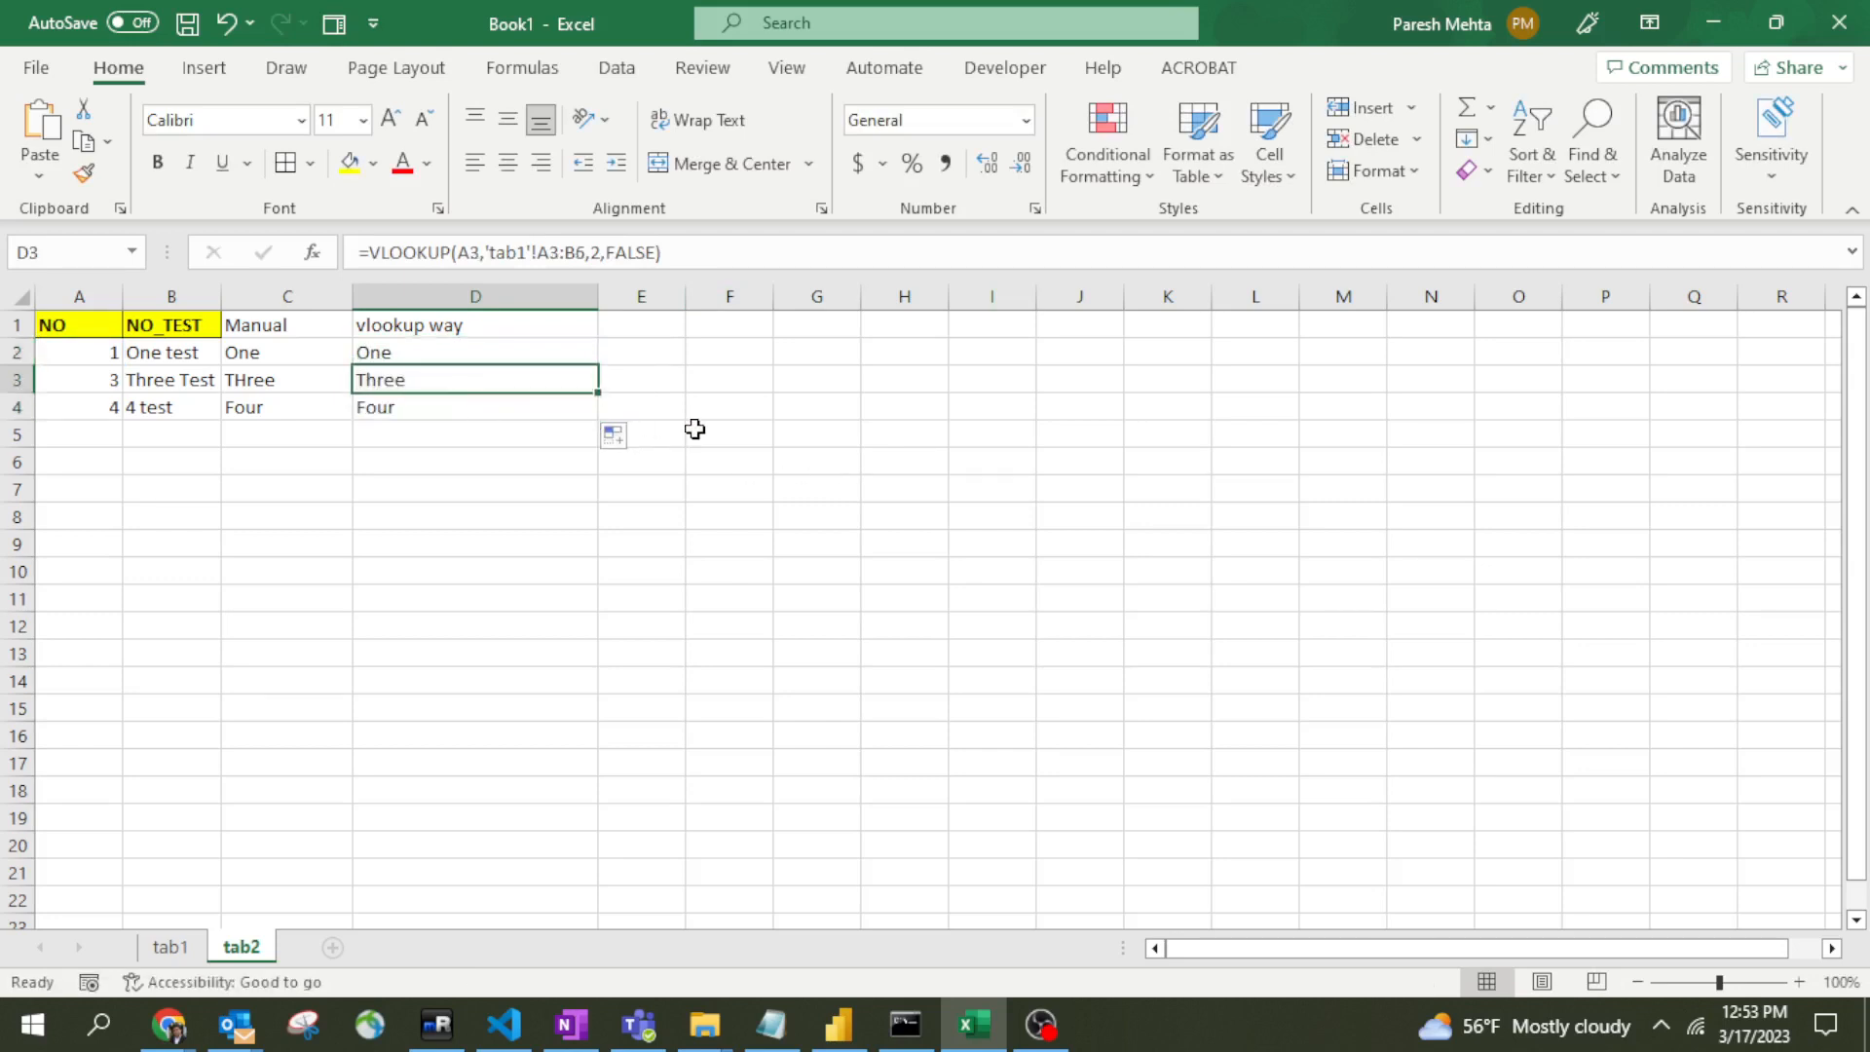